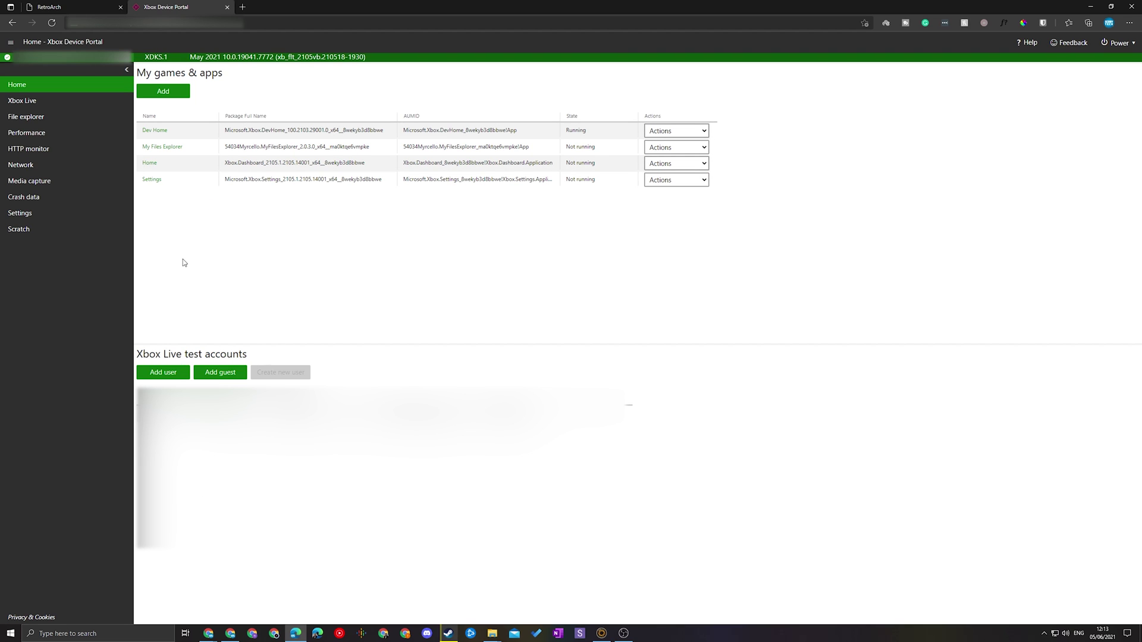
Step: From the RetroArch site, download the Visual C++ 2015 UWP runtime and the Xbox Series / One RetroArch package
key(ctrl+shift+Tab)
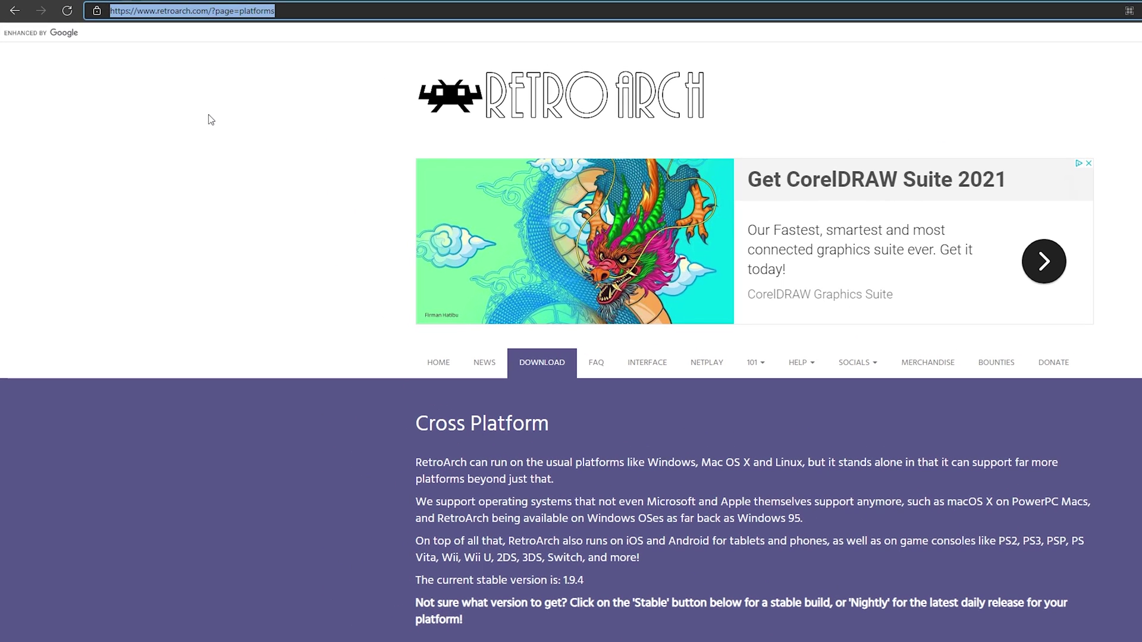
click(540, 362)
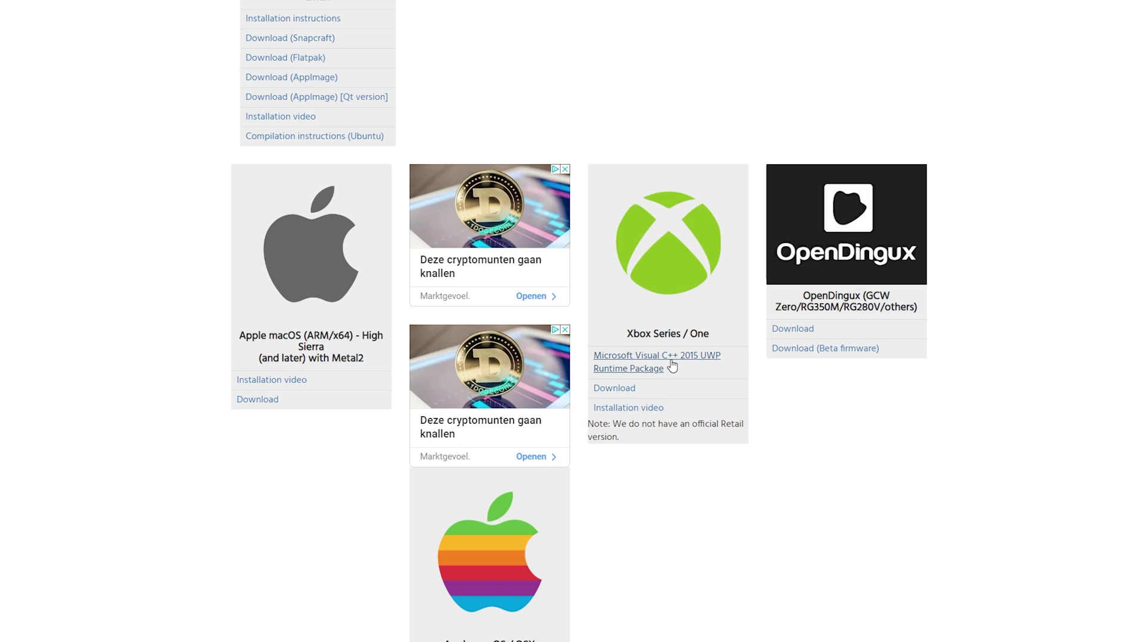
click(722, 367)
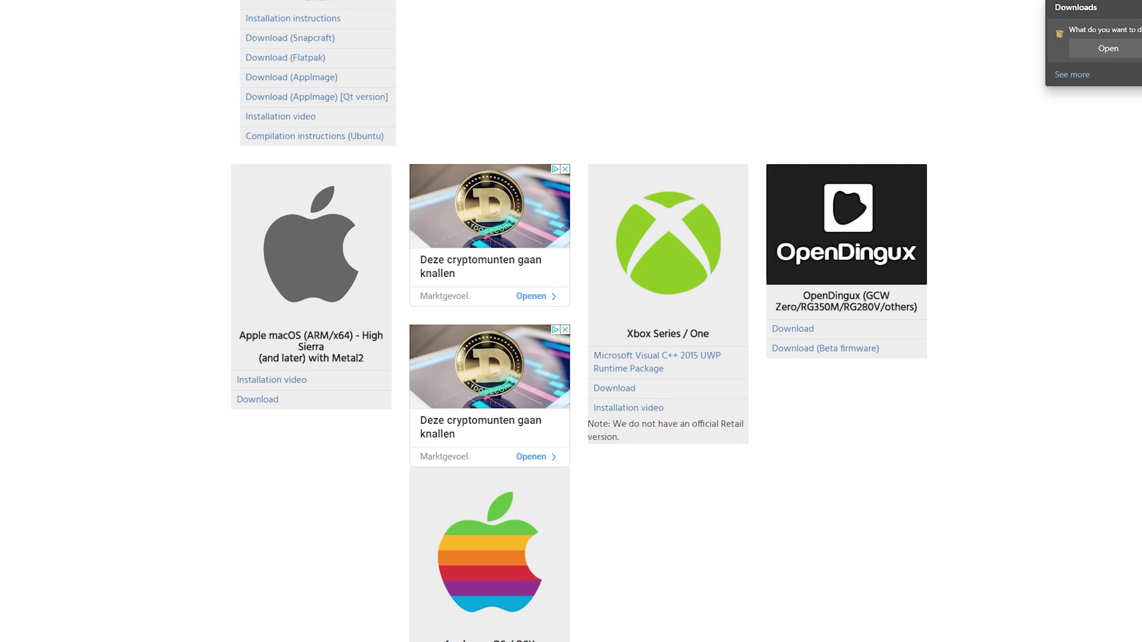
key(Return)
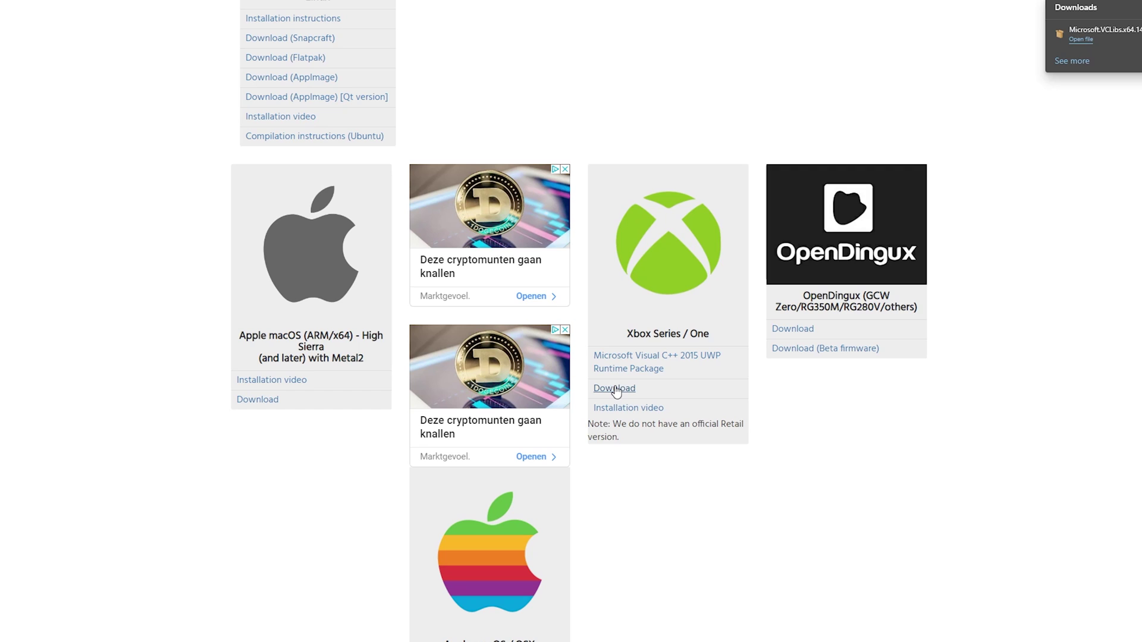
click(620, 391)
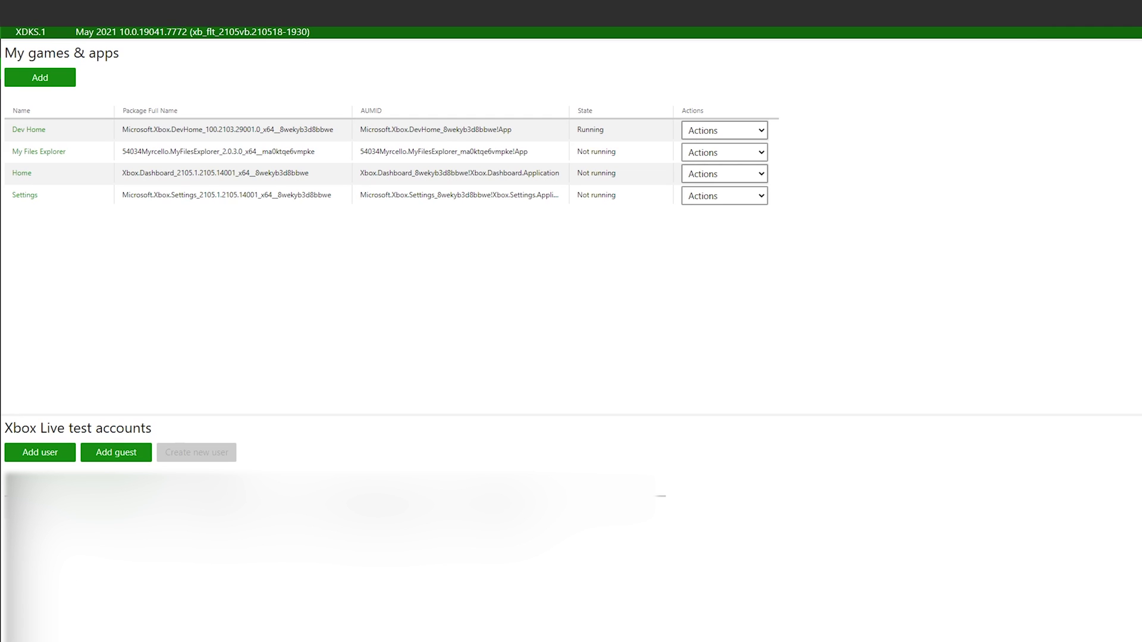
Step: Drop RetroArch-msvc2017-UWP_x64.appxbundle into the Add app dialog and continue to the dependencies step
click(31, 77)
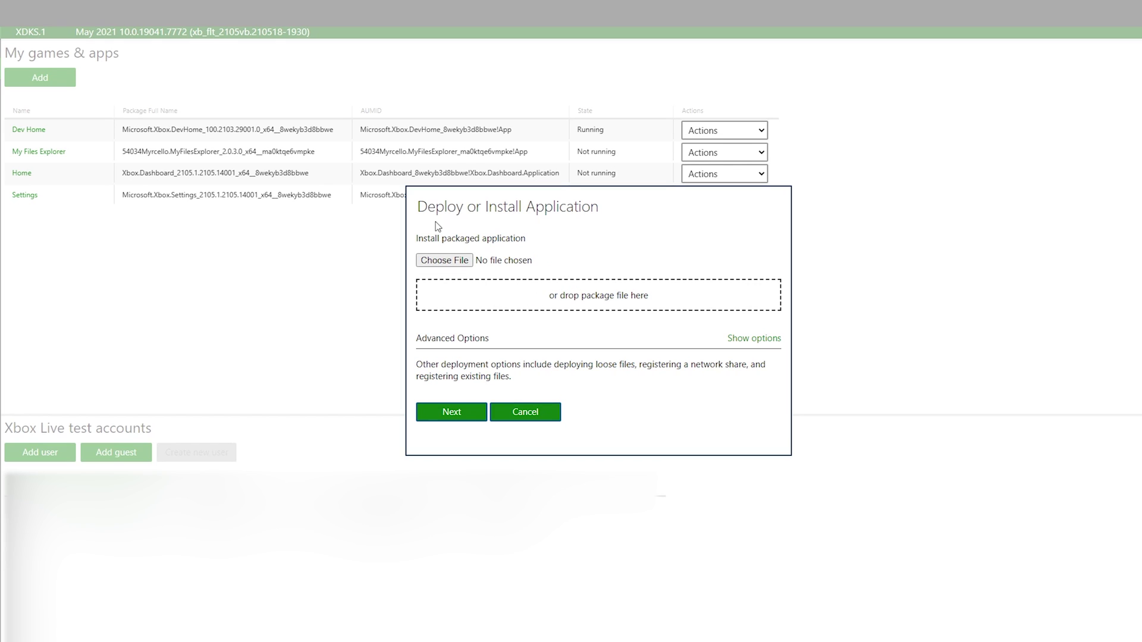
drag(418, 209, 594, 208)
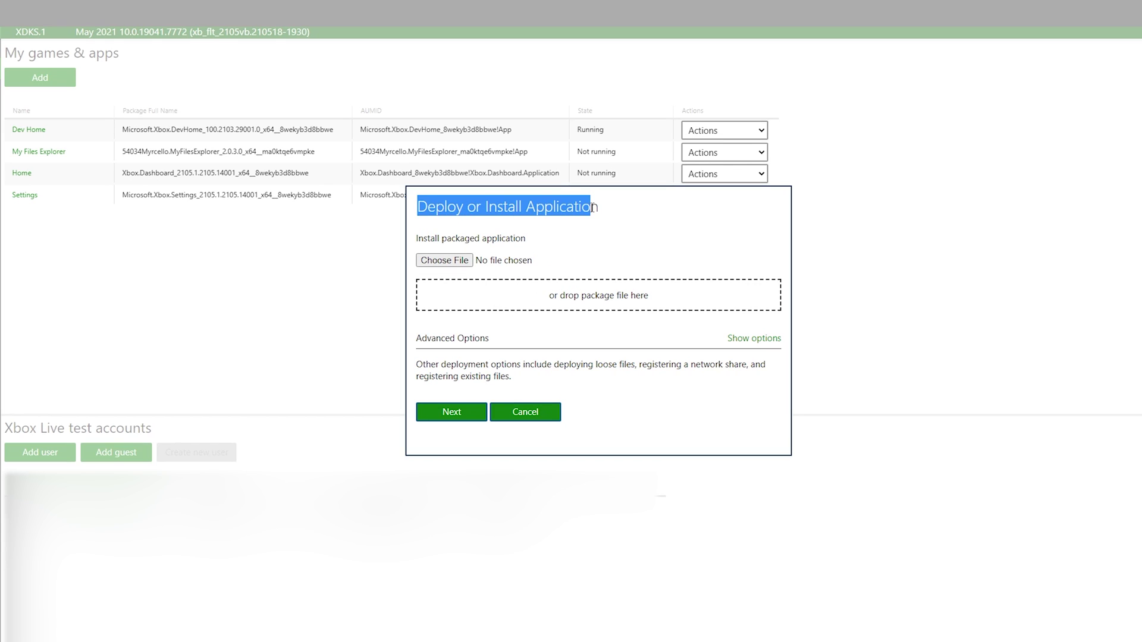
click(509, 211)
key(alt+Tab)
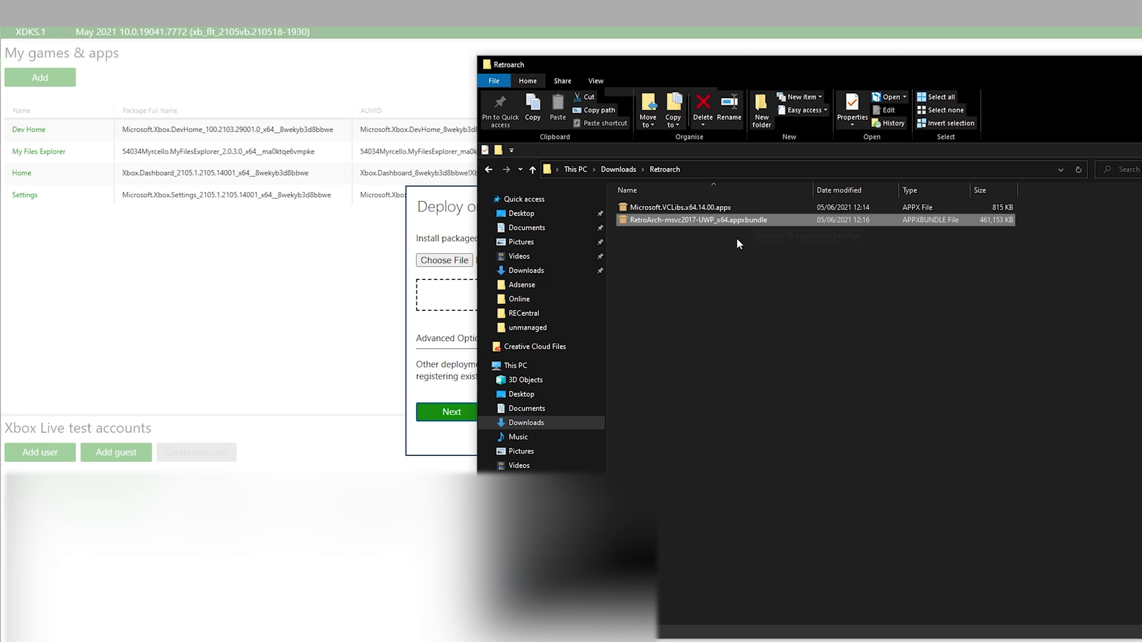
click(661, 209)
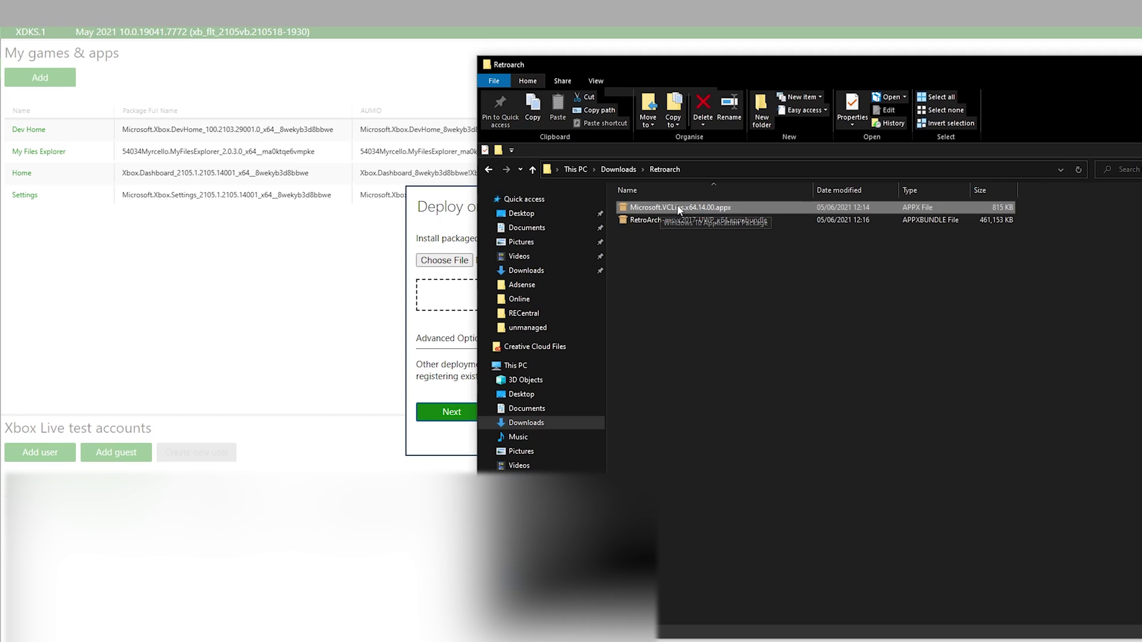
ctrl+click(666, 220)
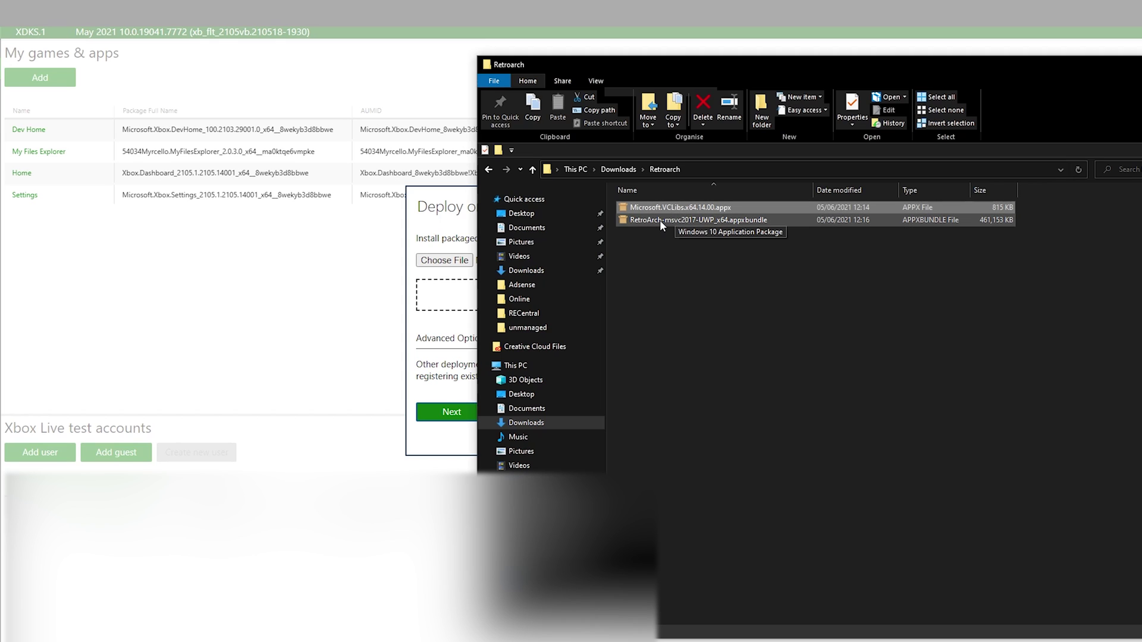
click(659, 220)
drag(748, 64, 965, 61)
drag(884, 215, 583, 294)
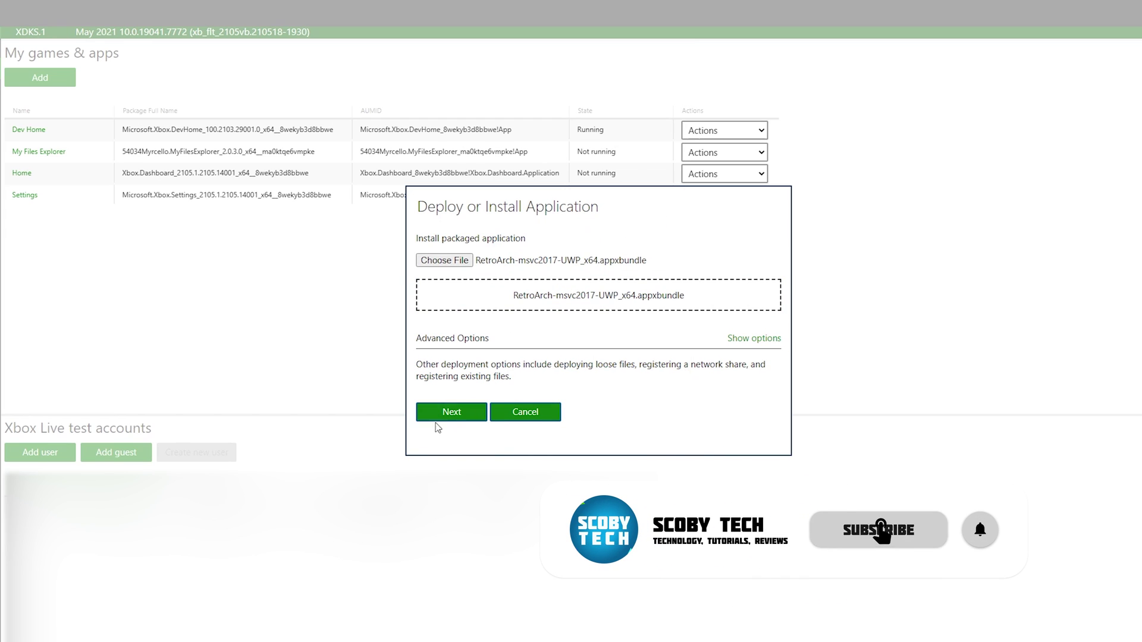
click(455, 412)
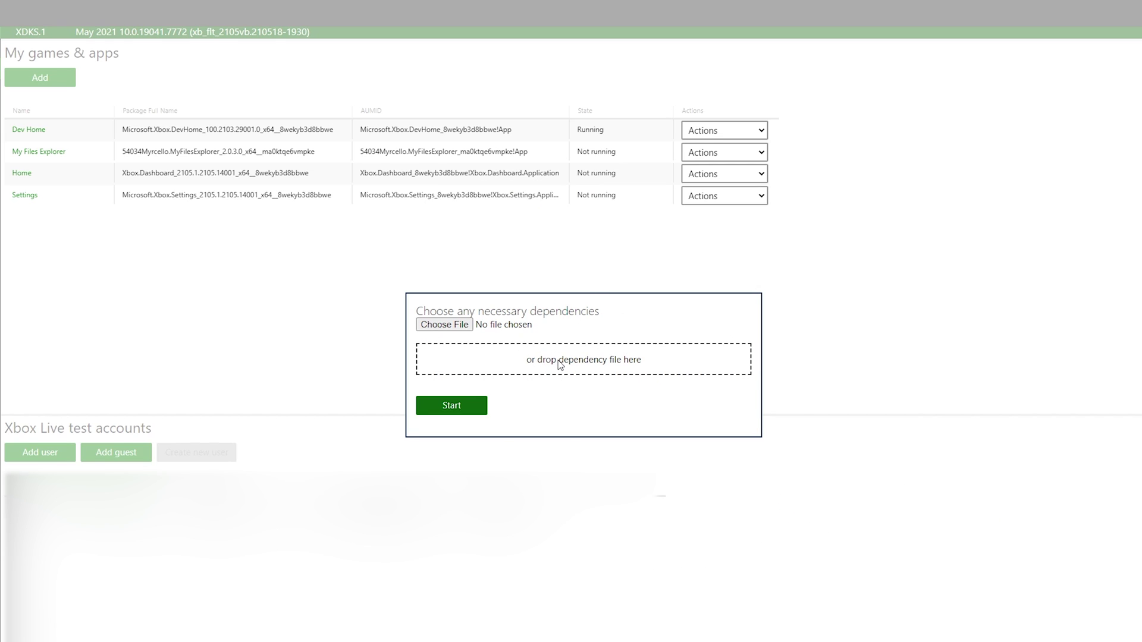
Step: Add Microsoft.VCLibs.x64.14.00.appx as a dependency, install RetroArch, and close the finished progress
key(alt+Tab)
click(910, 205)
drag(890, 205, 554, 347)
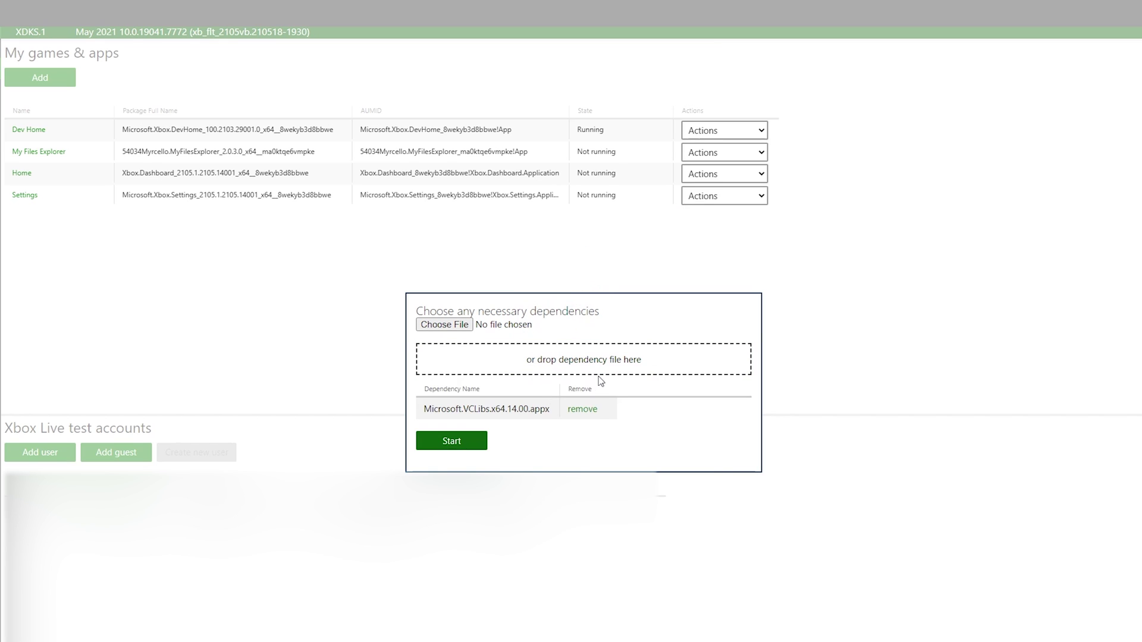
click(466, 446)
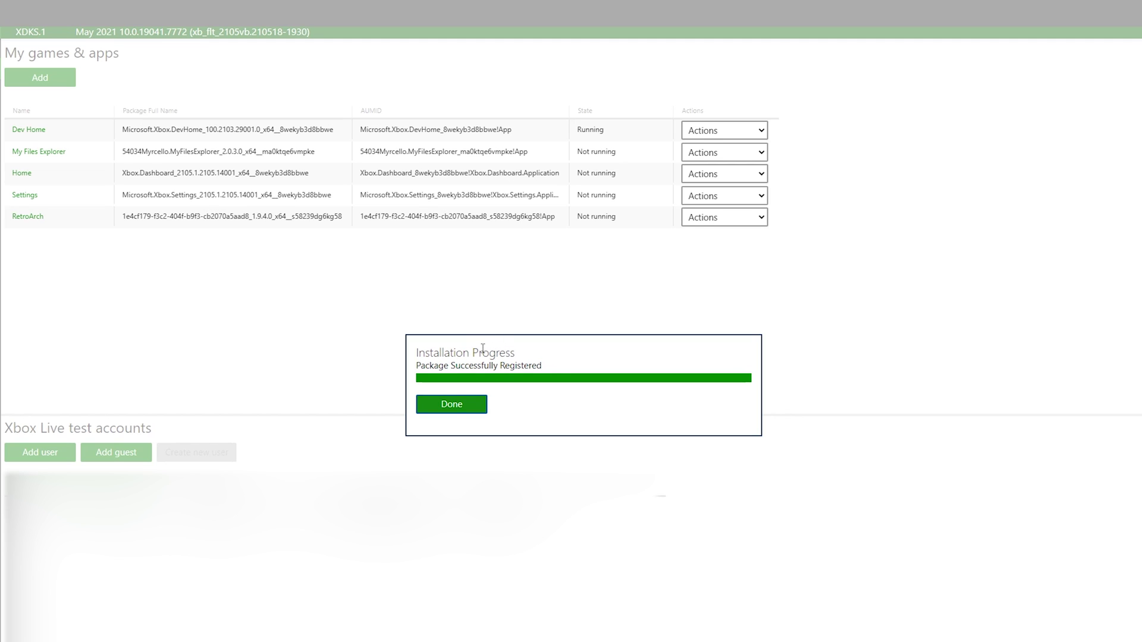
click(451, 404)
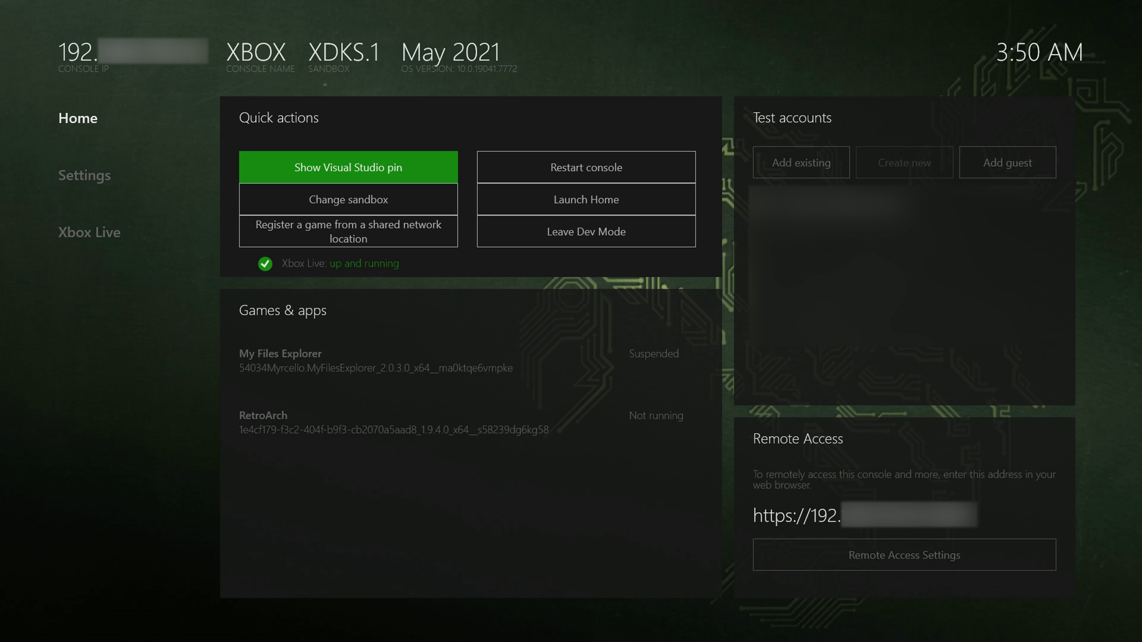
key(Down)
key(Down)
key(Down)
key(Down)
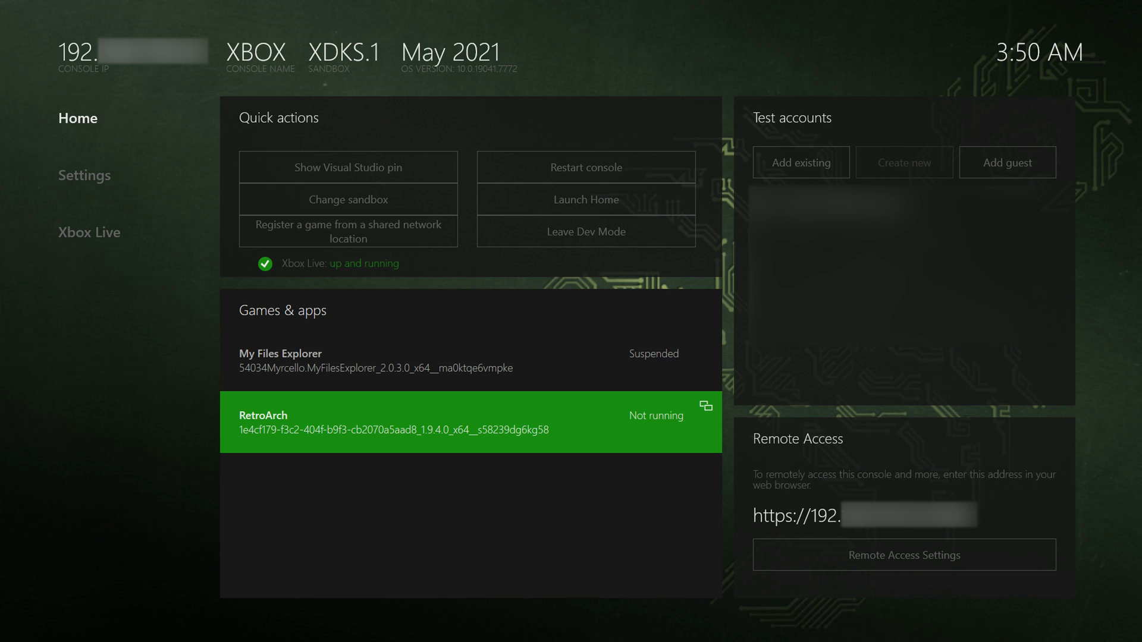
Step: Change RetroArch's app type to Game under View details, then launch RetroArch from Dev Home
key(Return)
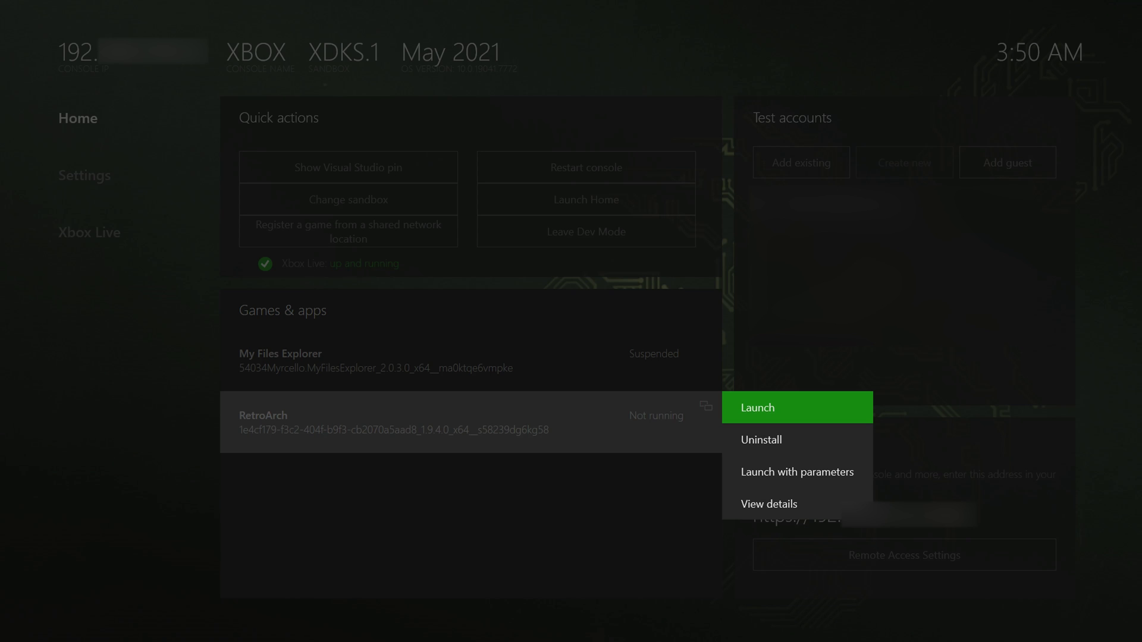
key(Down)
key(Down)
key(Down)
key(Return)
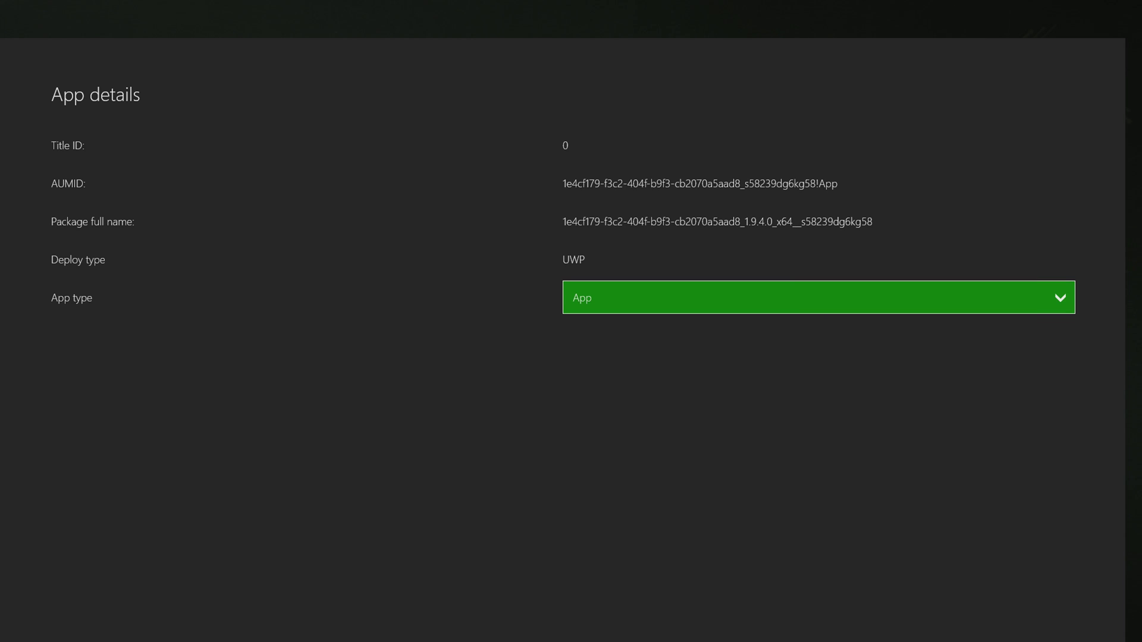
key(Return)
key(Up)
key(Return)
key(Escape)
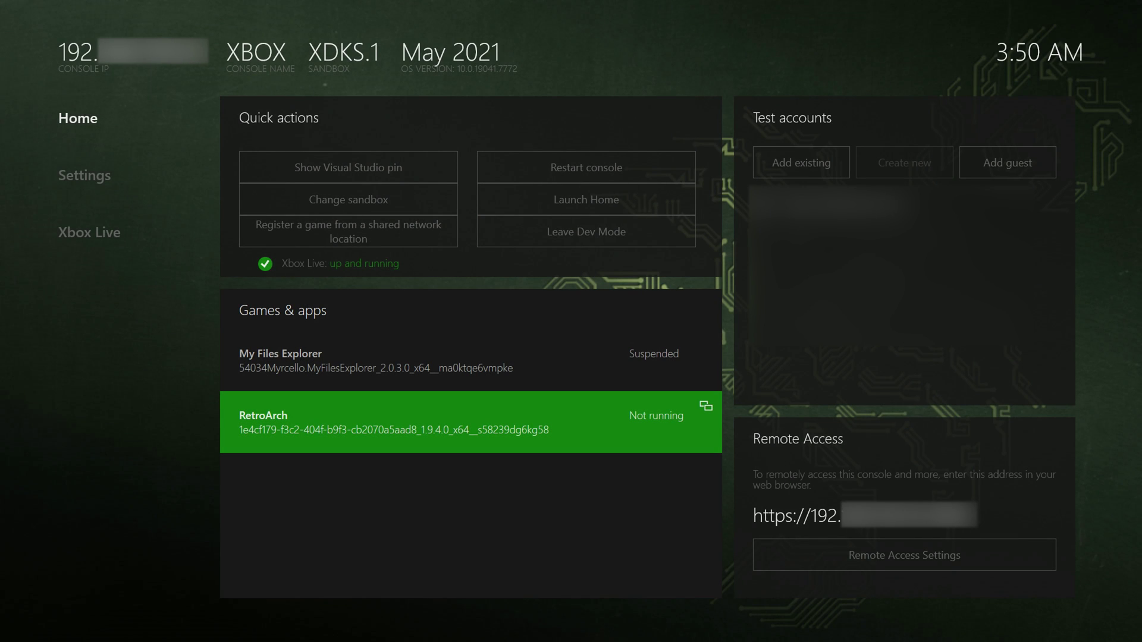
key(Return)
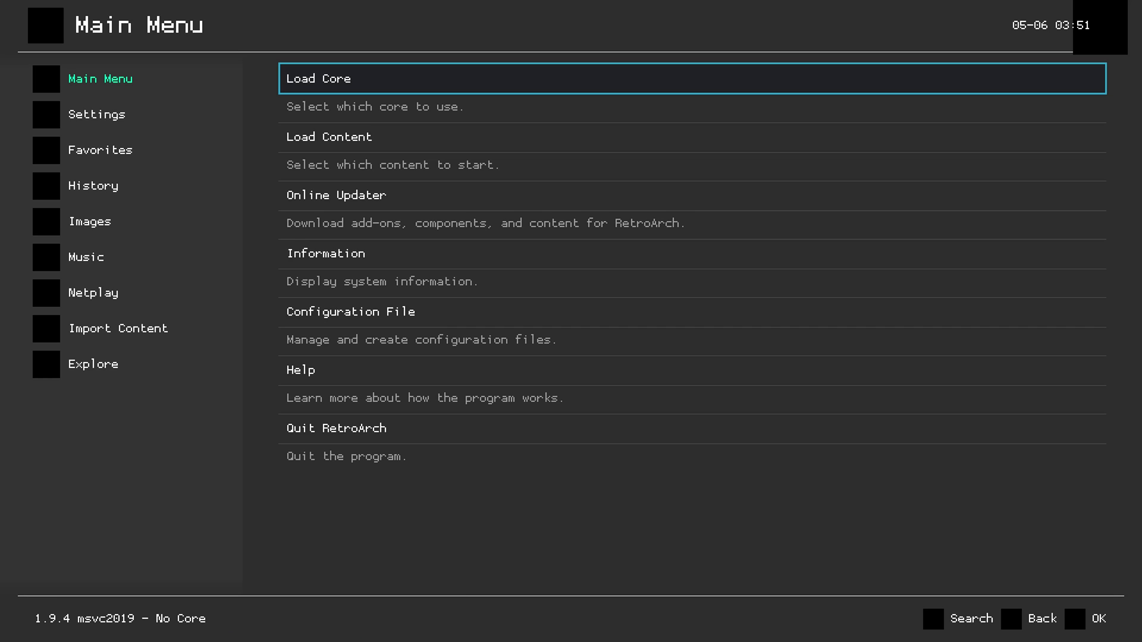
Step: In the Online Updater, download the latest menu assets
key(Down)
key(Up)
key(Left)
key(Right)
key(Down)
key(Down)
key(Down)
key(Up)
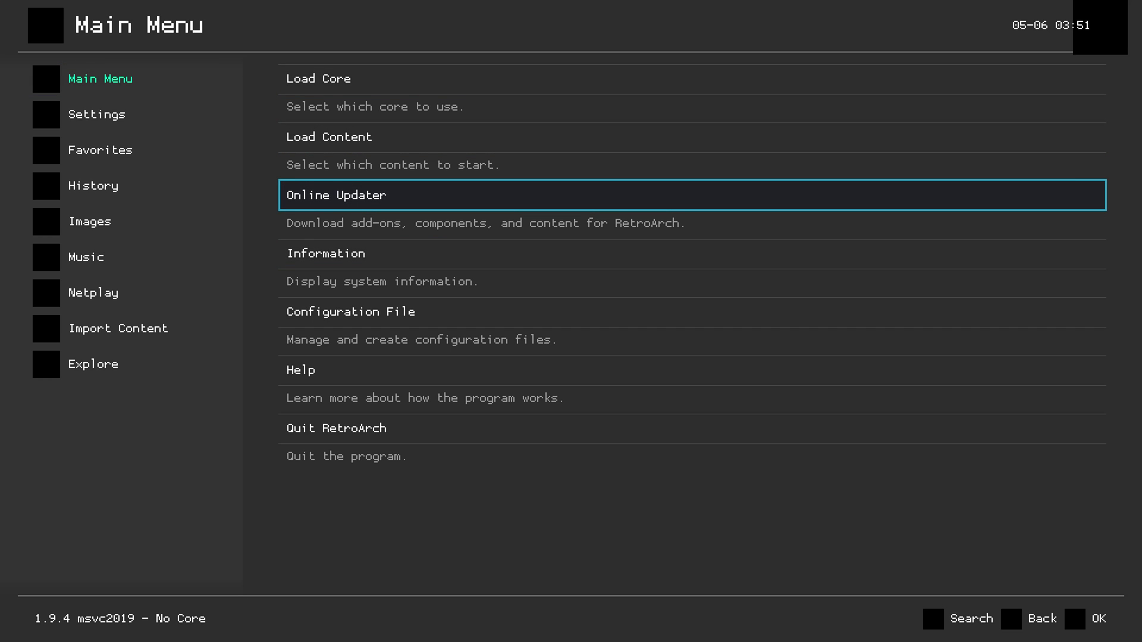
key(Return)
key(Down)
key(Down)
key(Down)
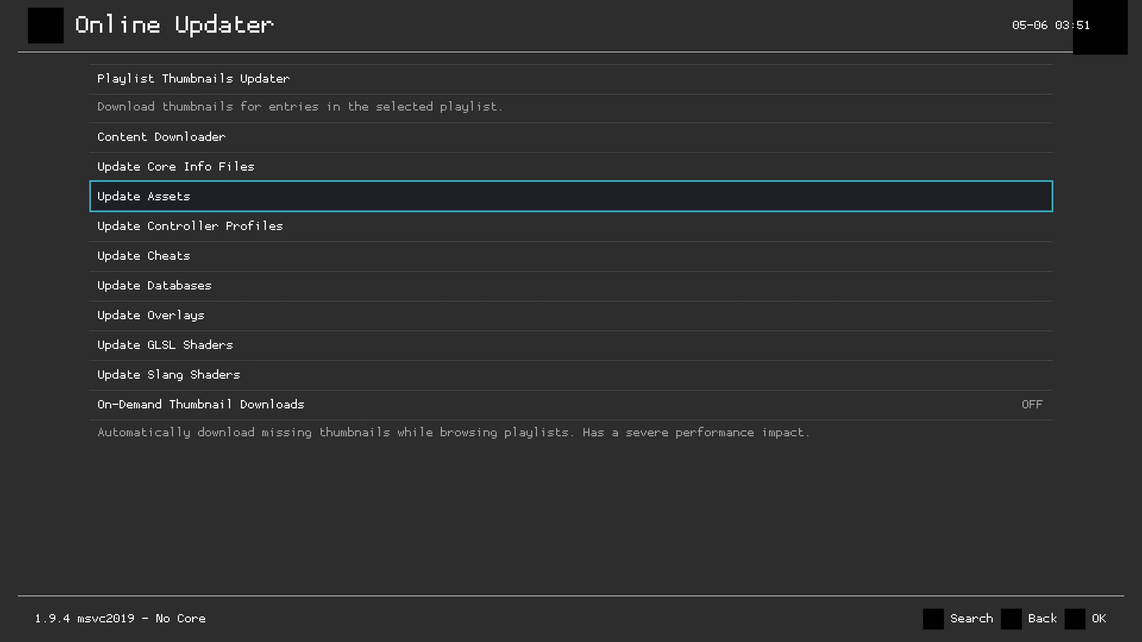
key(Return)
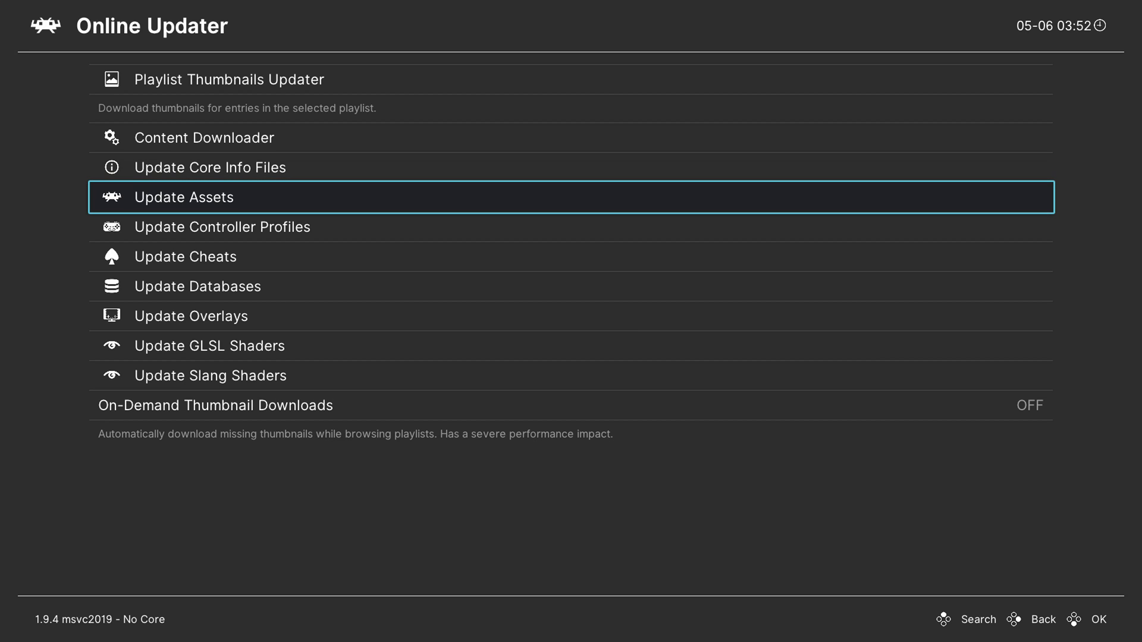
Step: Update the controller profiles, game databases and overlays, skipping cheats
key(Down)
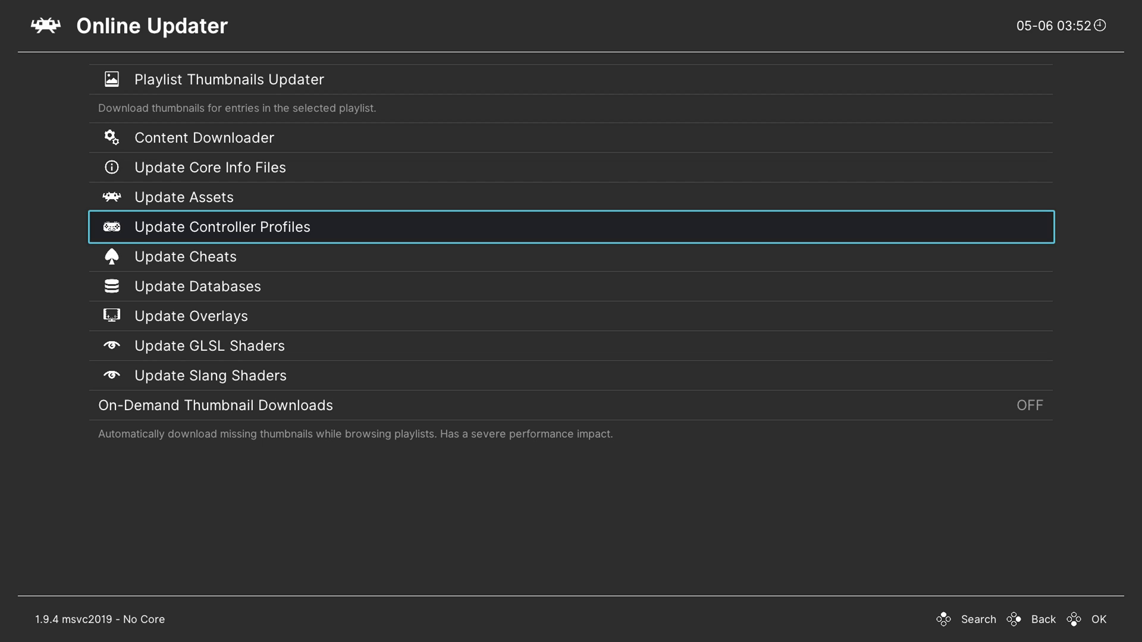
key(Return)
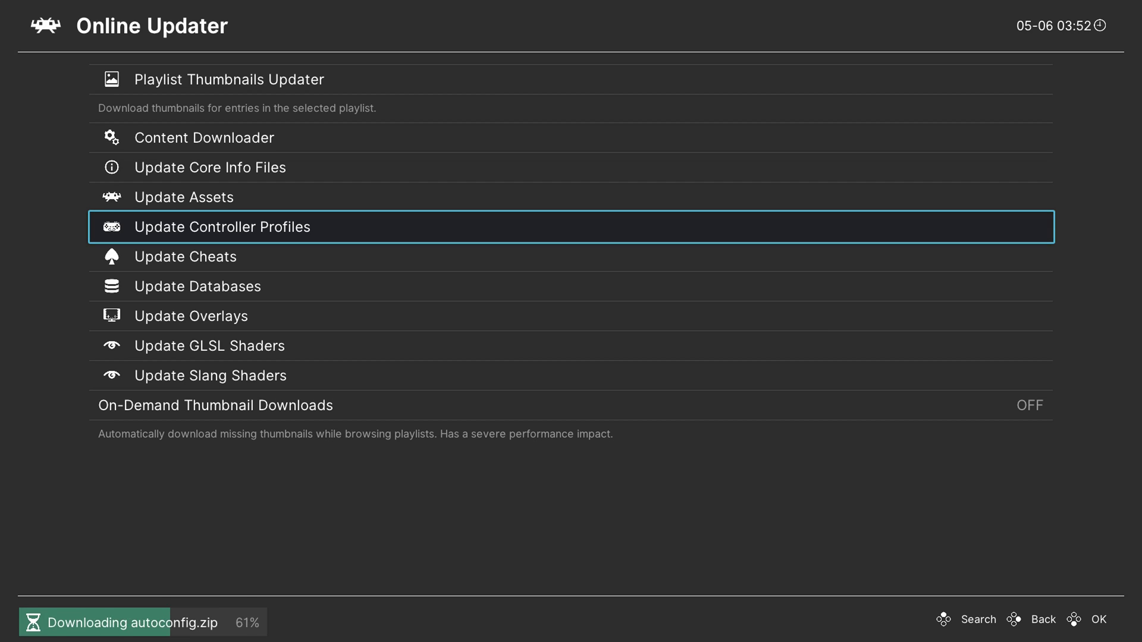
key(Down)
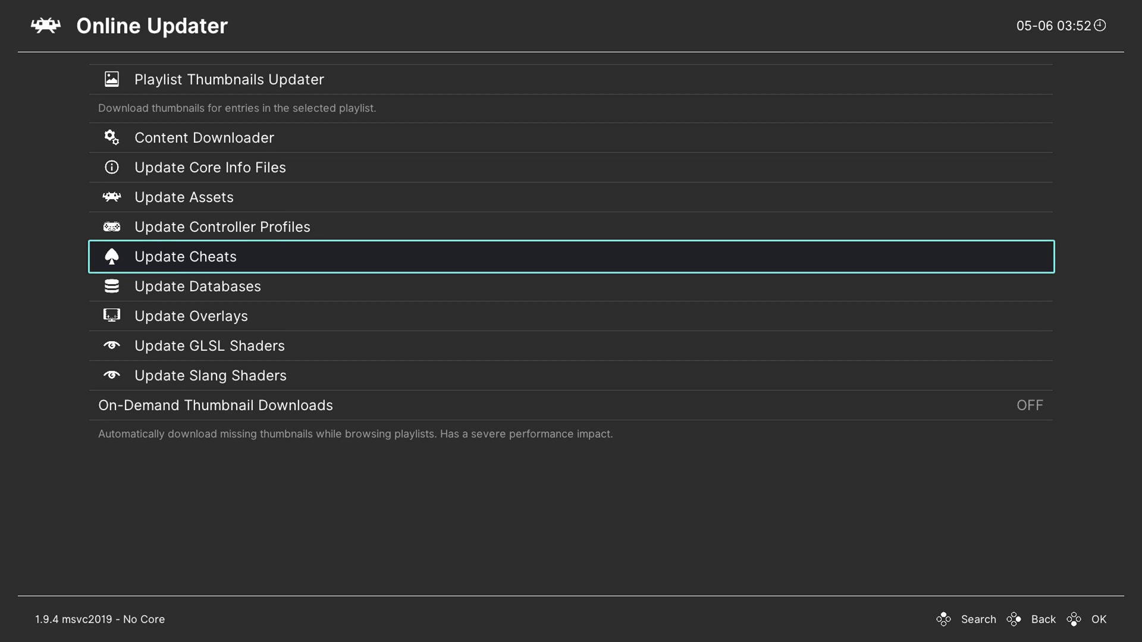
key(Down)
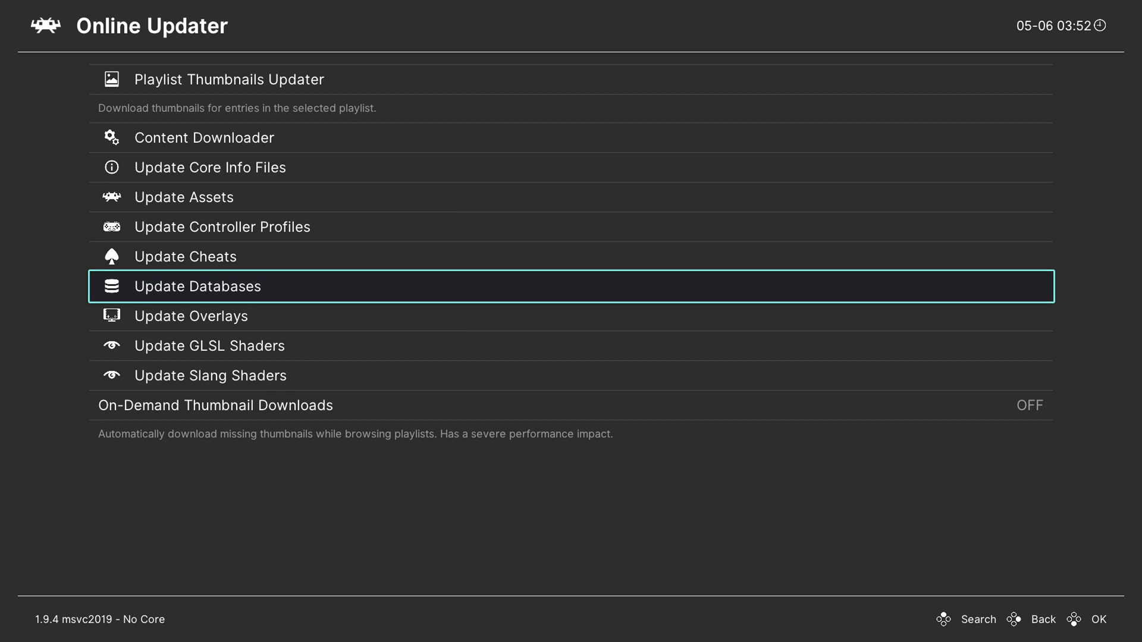
key(Return)
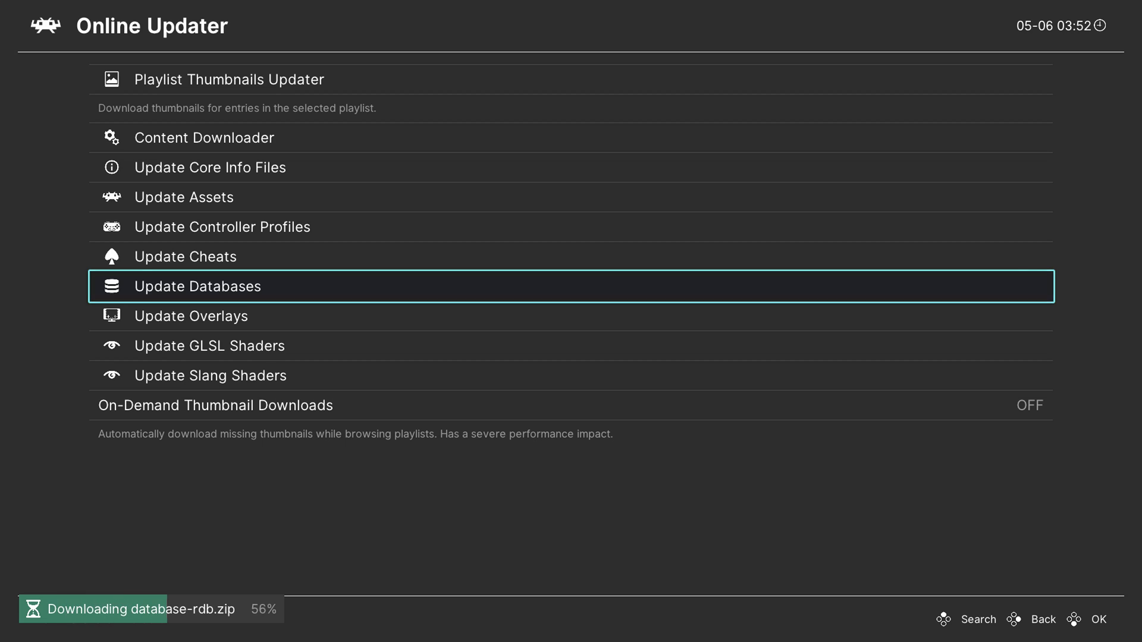
key(Down)
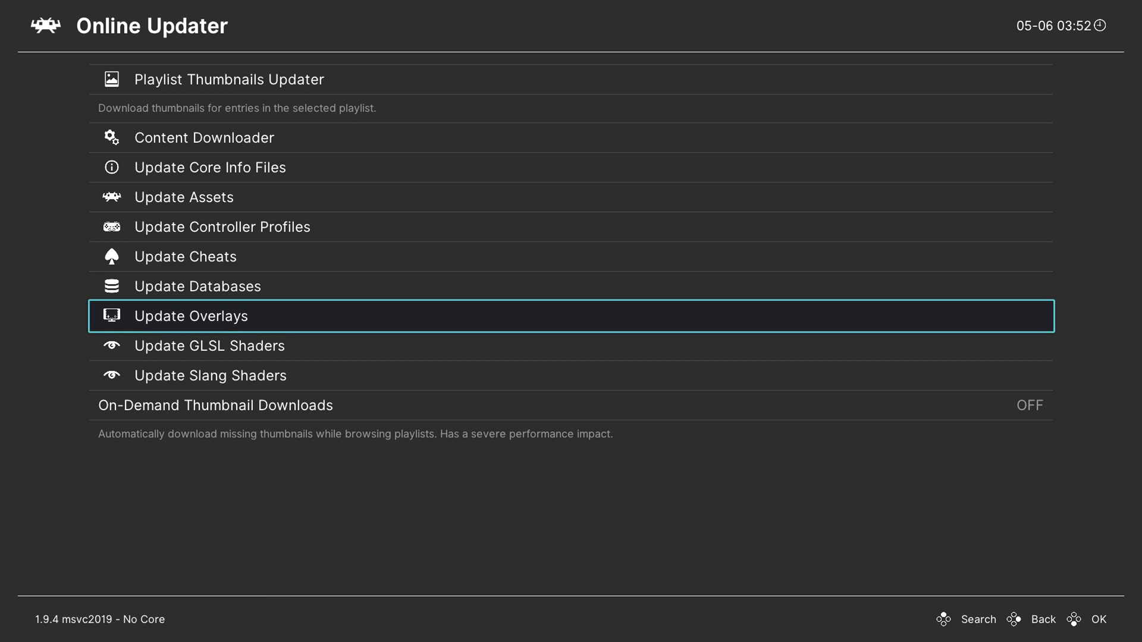
key(Return)
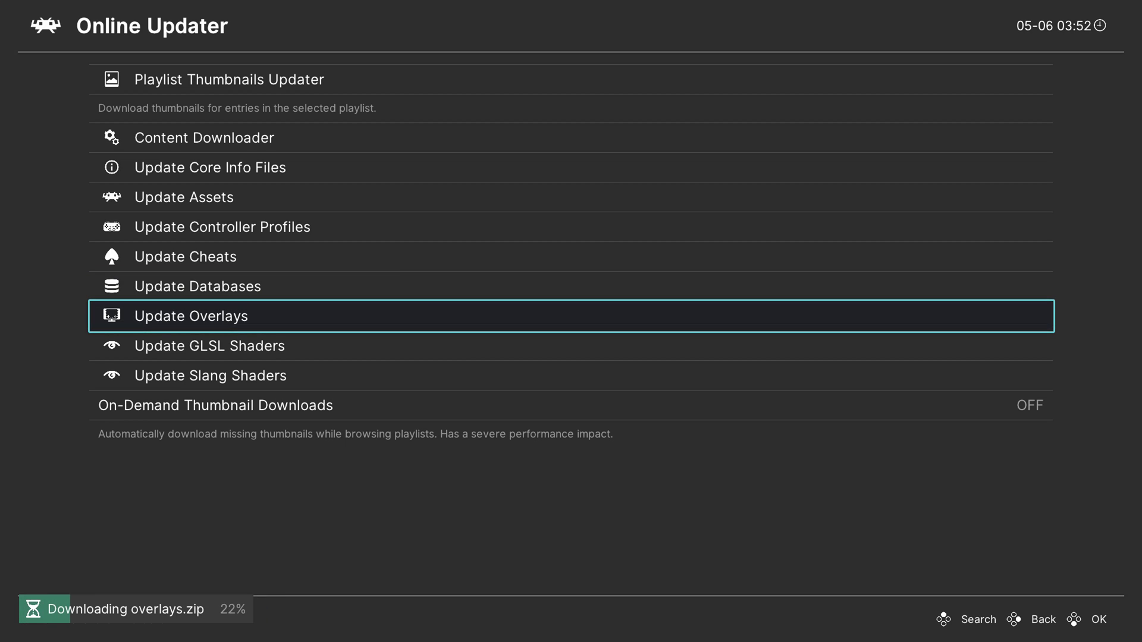
Step: Skip the shader updates, leave on-demand thumbnails off, and update the core info files
key(Down)
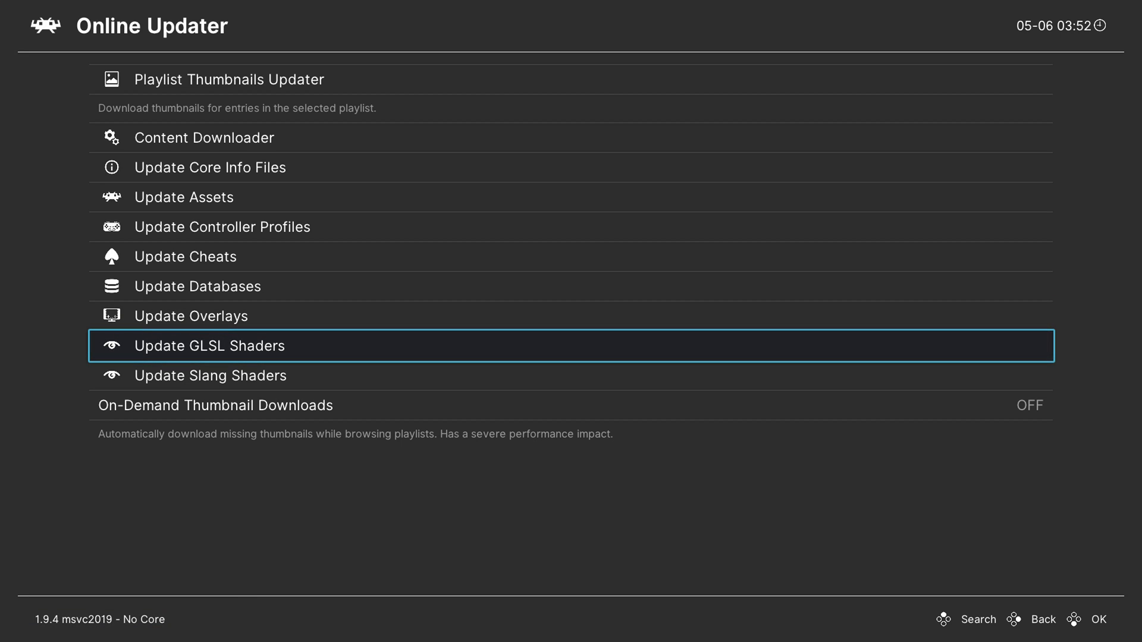
key(Down)
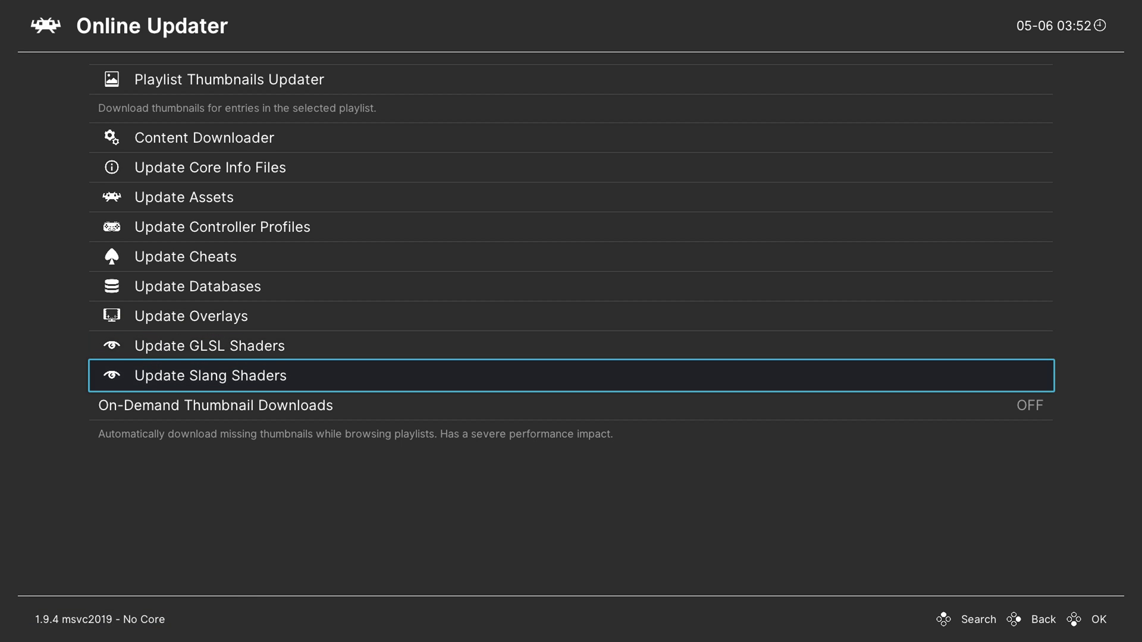
key(Up)
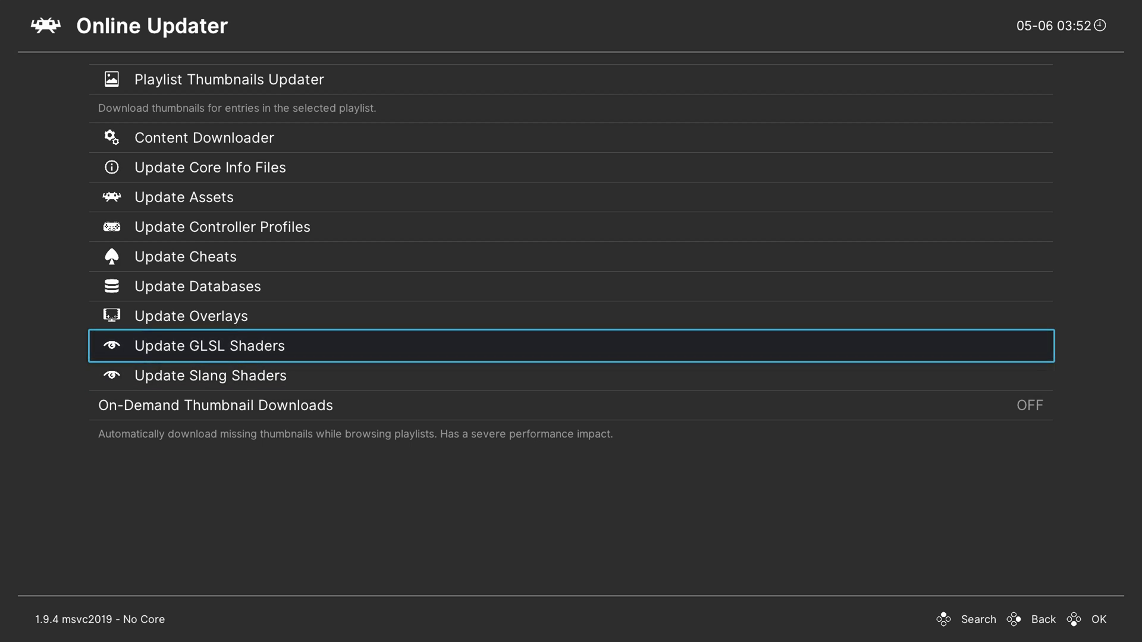
key(Down)
key(Down)
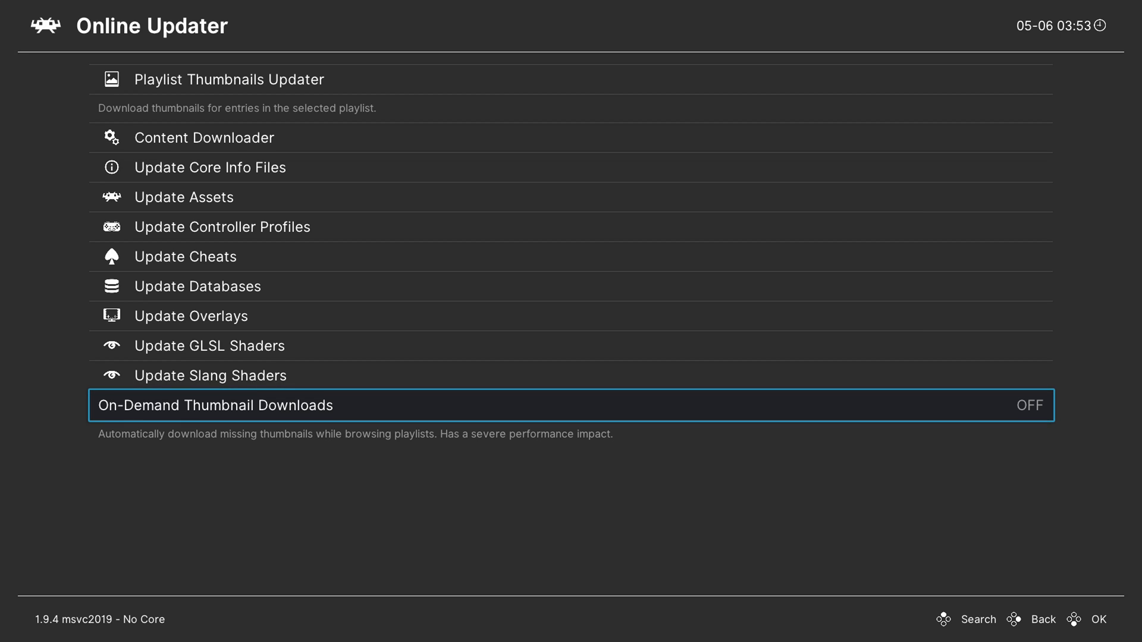
key(Return)
key(Return)
click(210, 167)
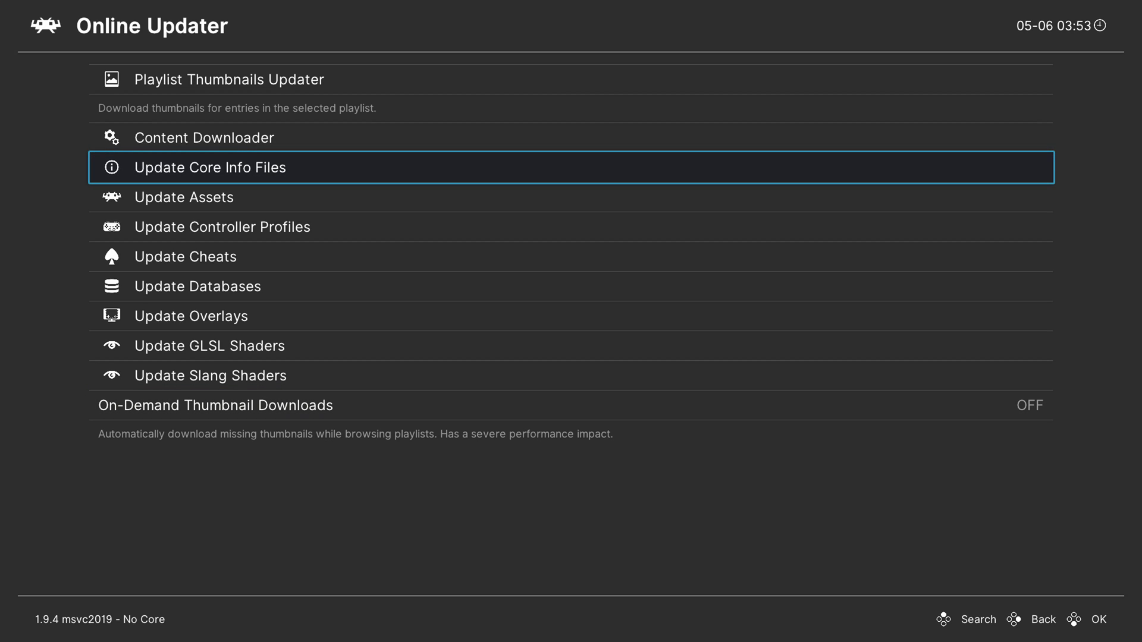
key(Return)
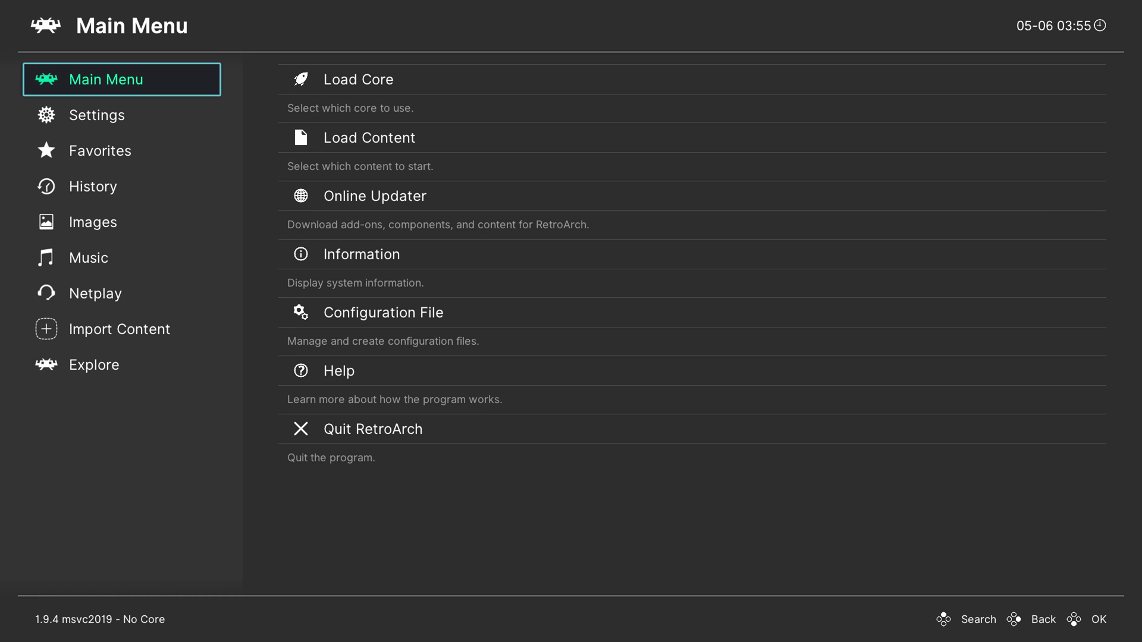
Step: Open Settings > Video and review the Fullscreen Mode settings
click(97, 114)
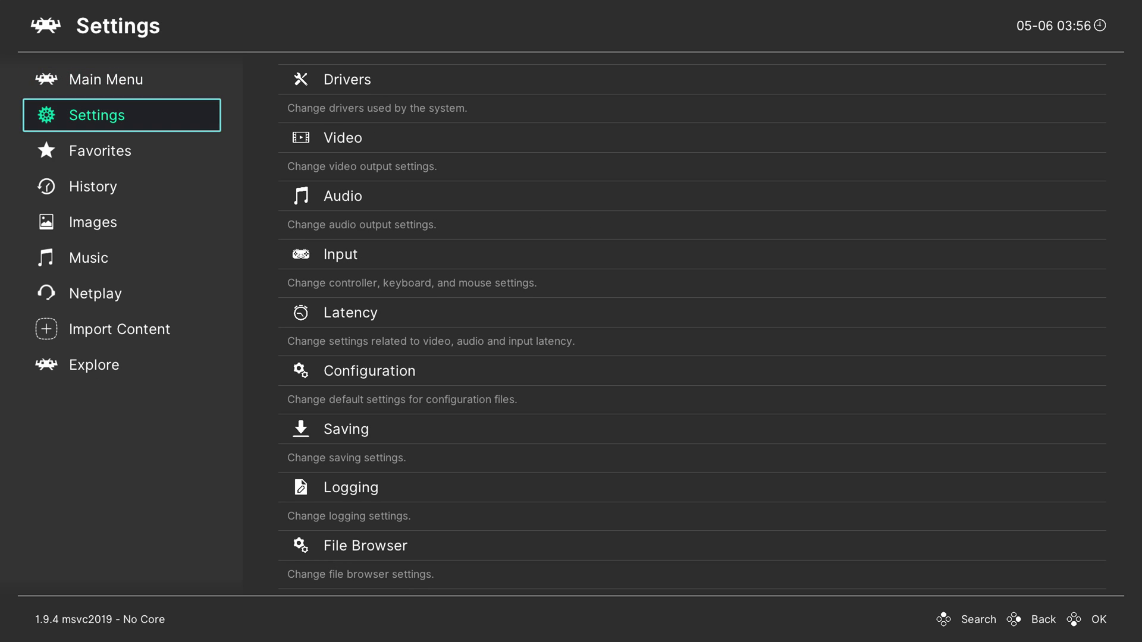
click(347, 79)
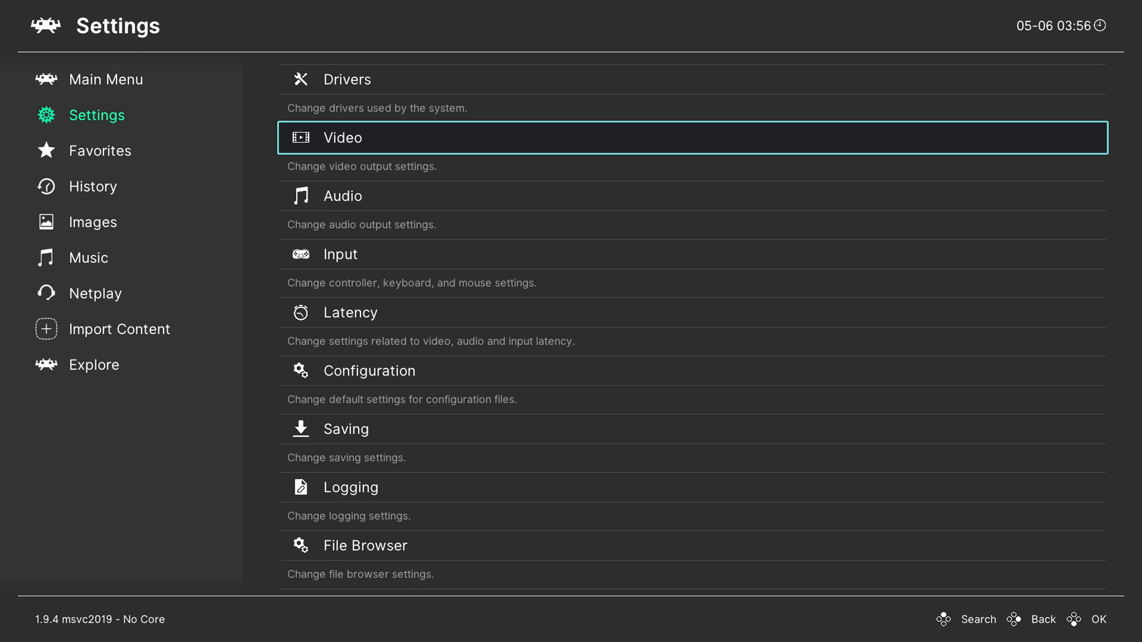
click(343, 137)
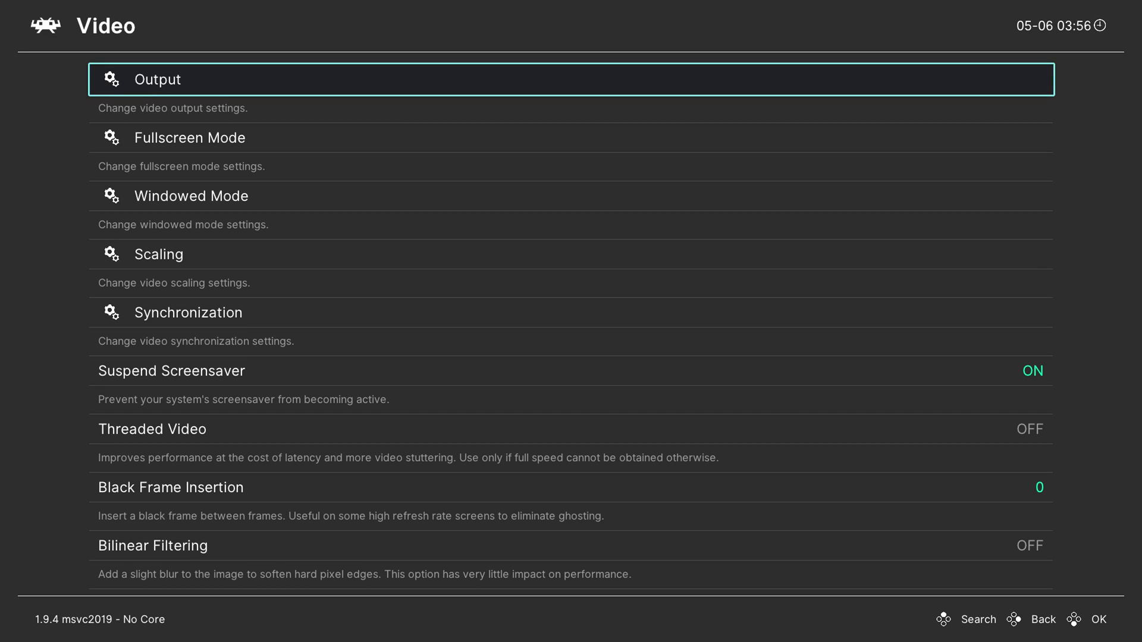
click(342, 137)
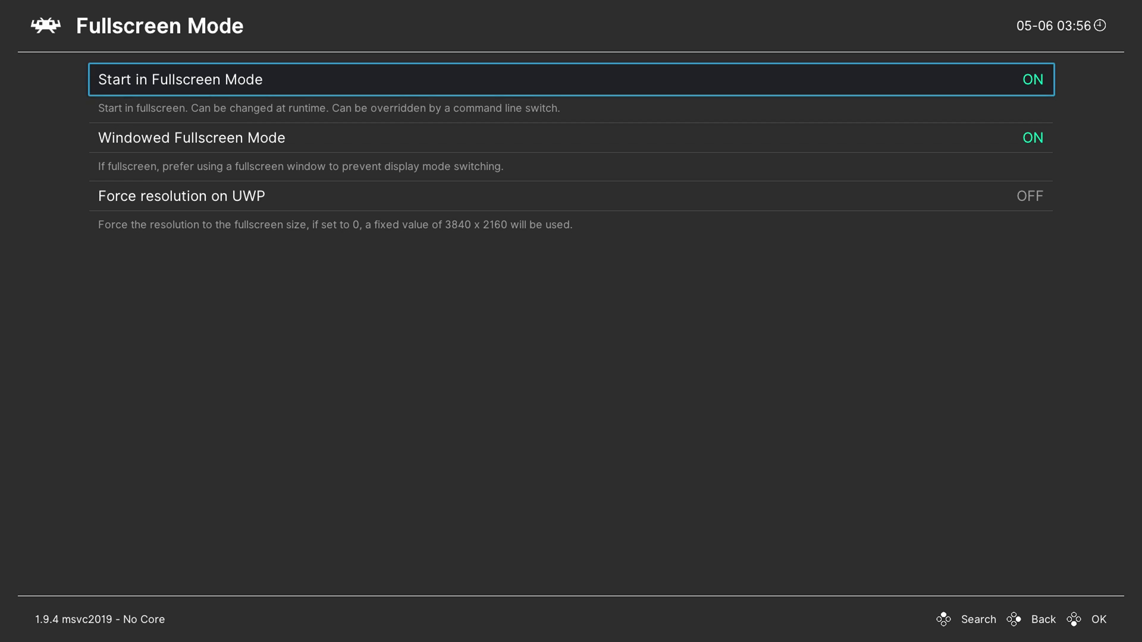
key(BackSpace)
Step: Check the Scaling settings, then open the Video Synchronization submenu
key(Down)
key(Down)
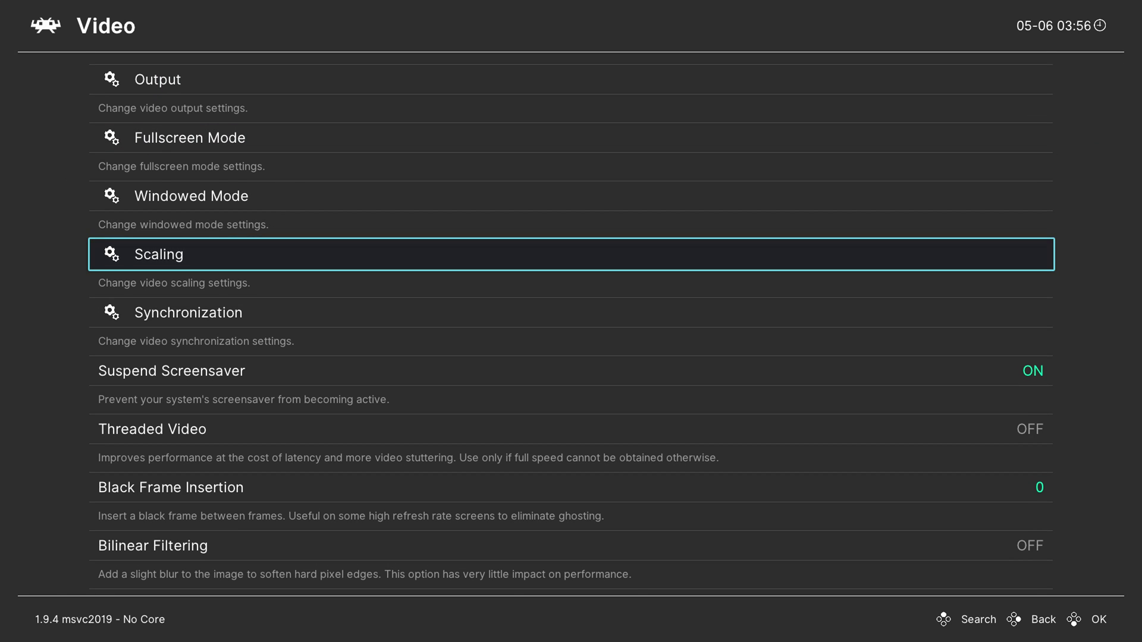
key(Return)
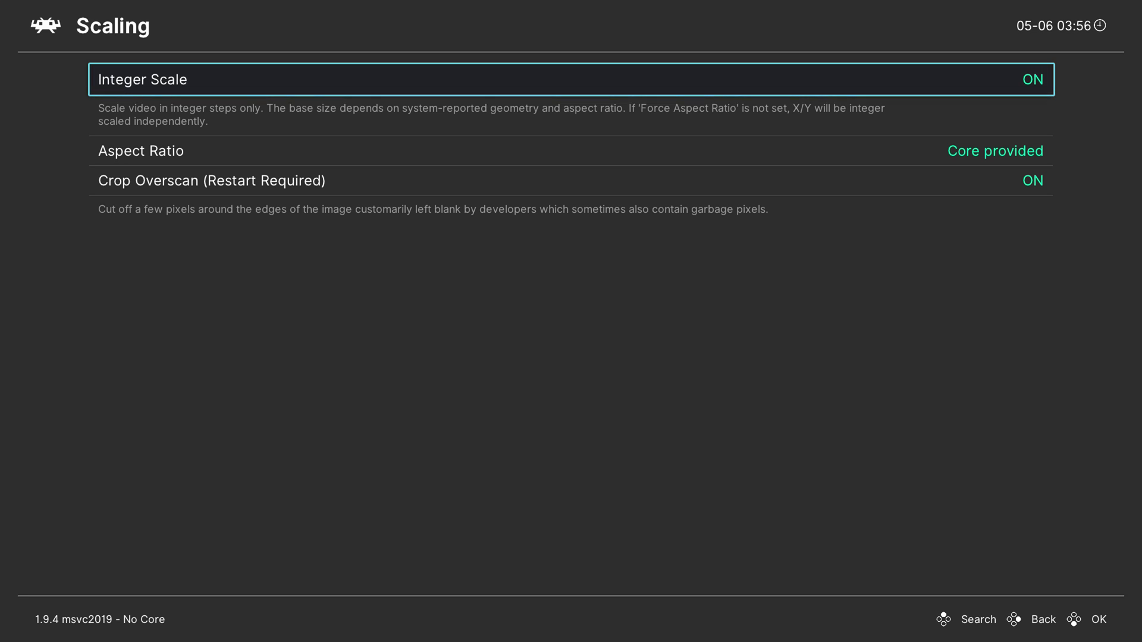
key(BackSpace)
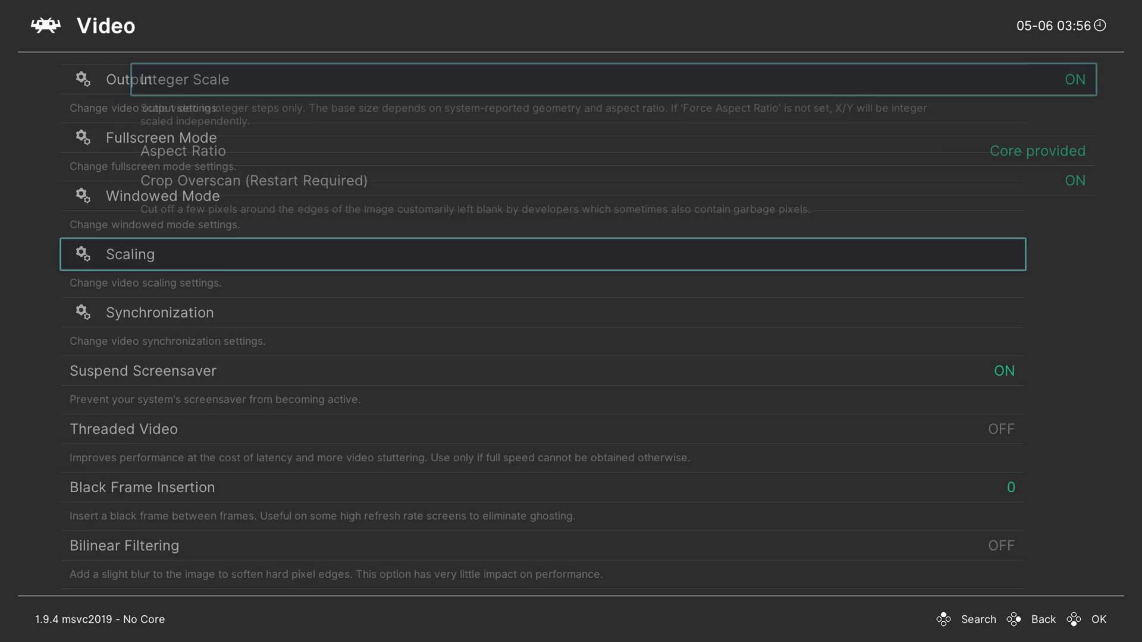
key(Down)
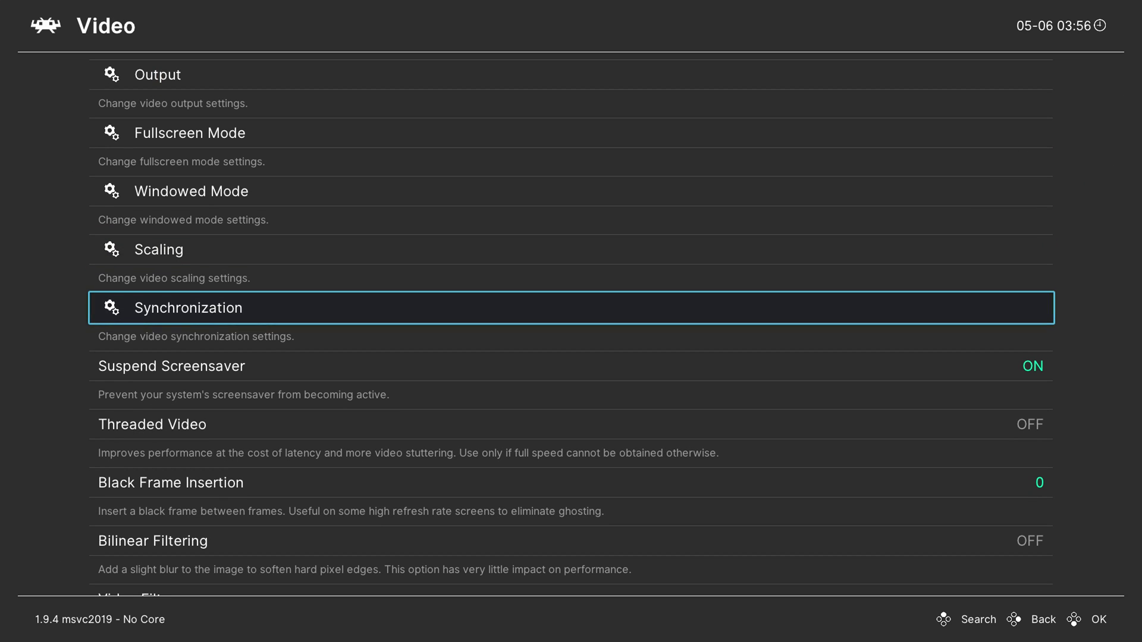
key(Return)
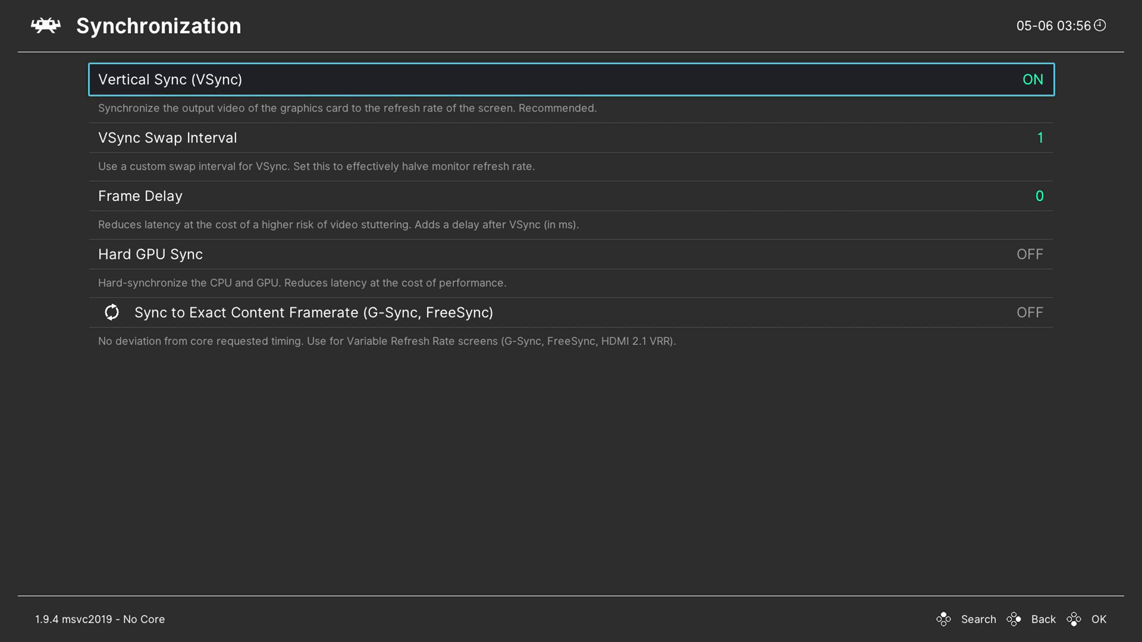
Step: Browse the synchronization options, then check Threaded Video and Bilinear Filtering remain OFF
key(Up)
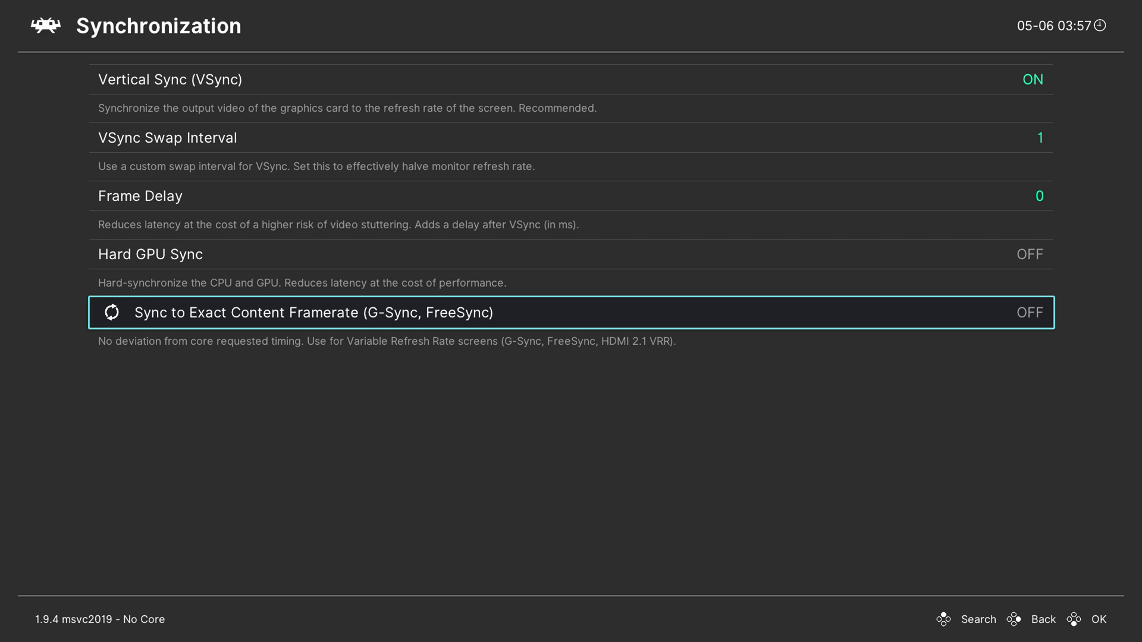
key(Down)
key(Up)
key(Down)
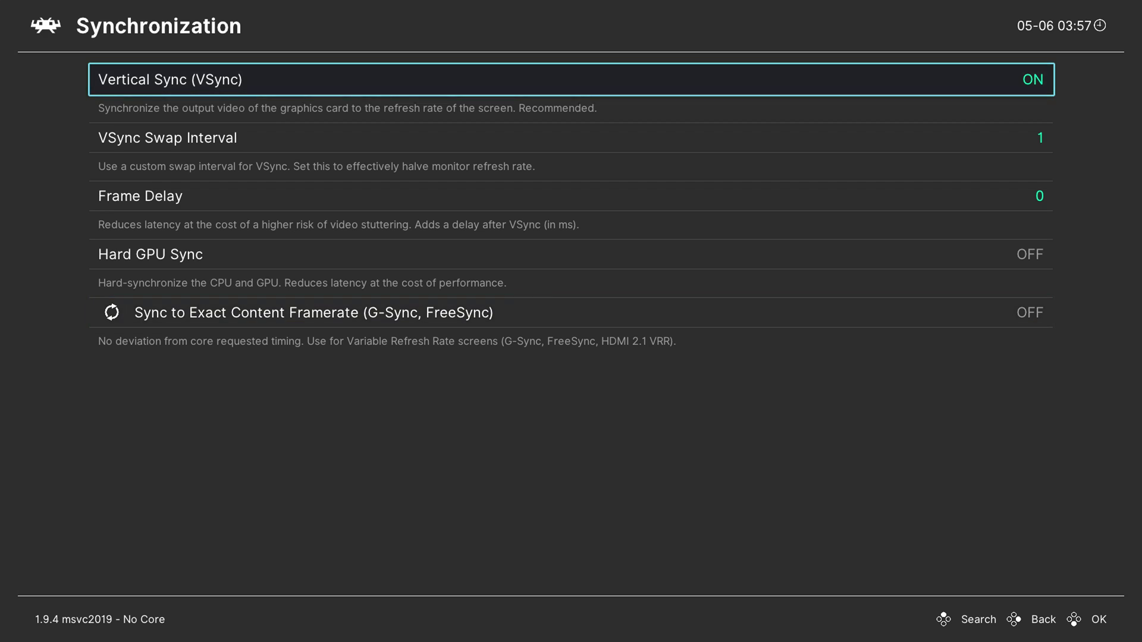
key(BackSpace)
key(Up)
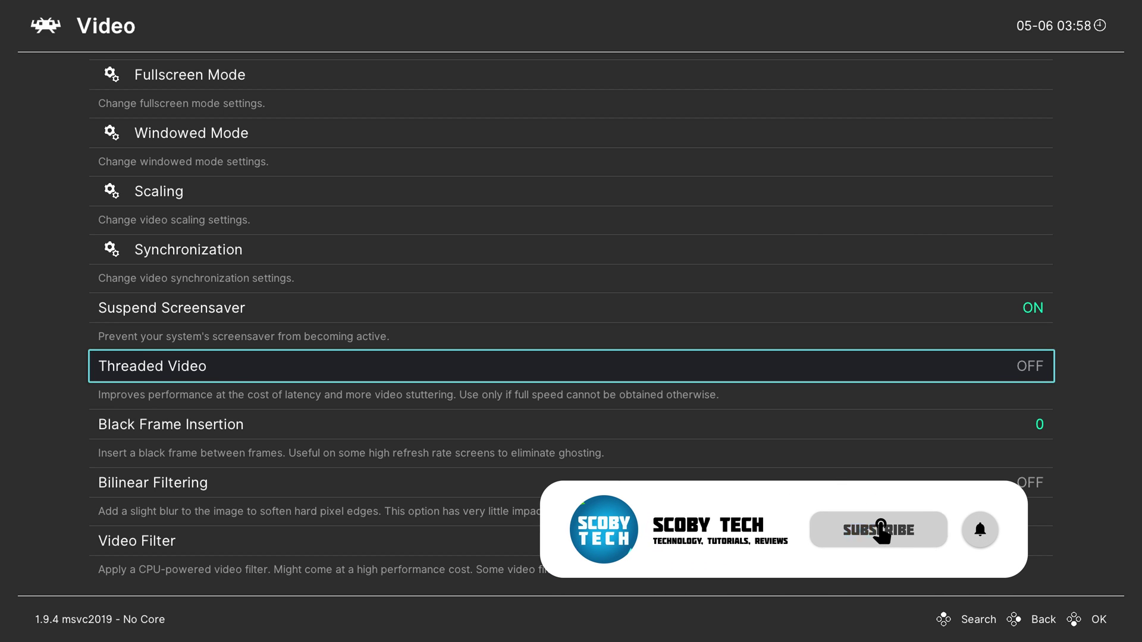
key(Down)
key(Down)
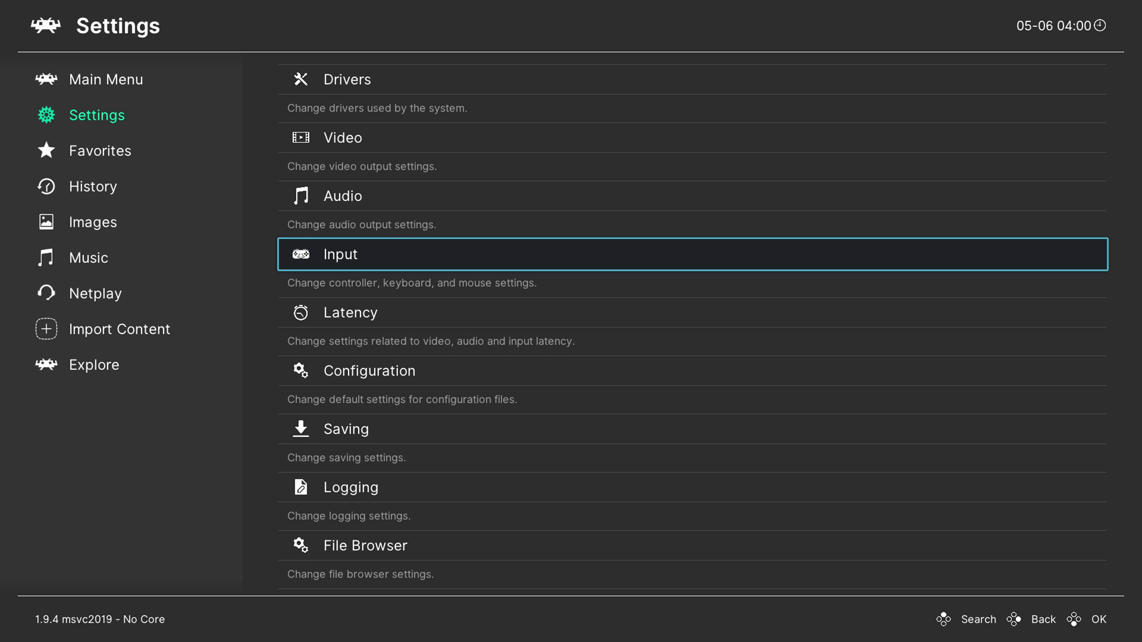
Step: Under Input > Hotkeys, set Menu Toggle Controller Combo to Down + Select
key(Up)
key(Down)
key(Return)
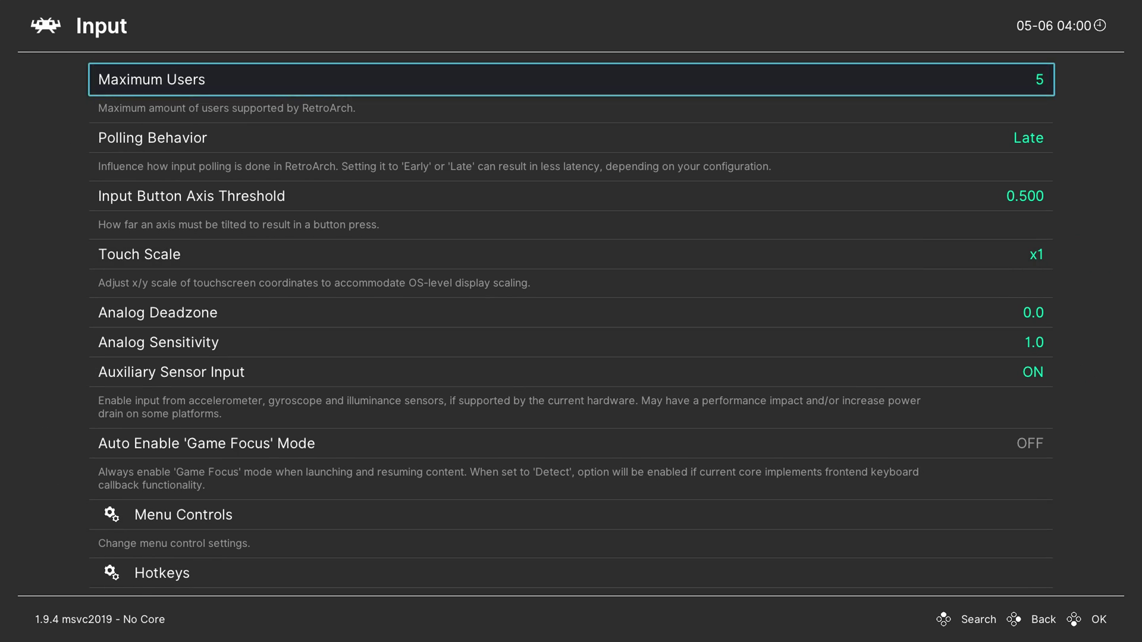
key(Down)
key(Down)
key(Down)
key(Down)
key(Down)
key(Down)
key(Down)
key(Down)
key(Down)
key(Return)
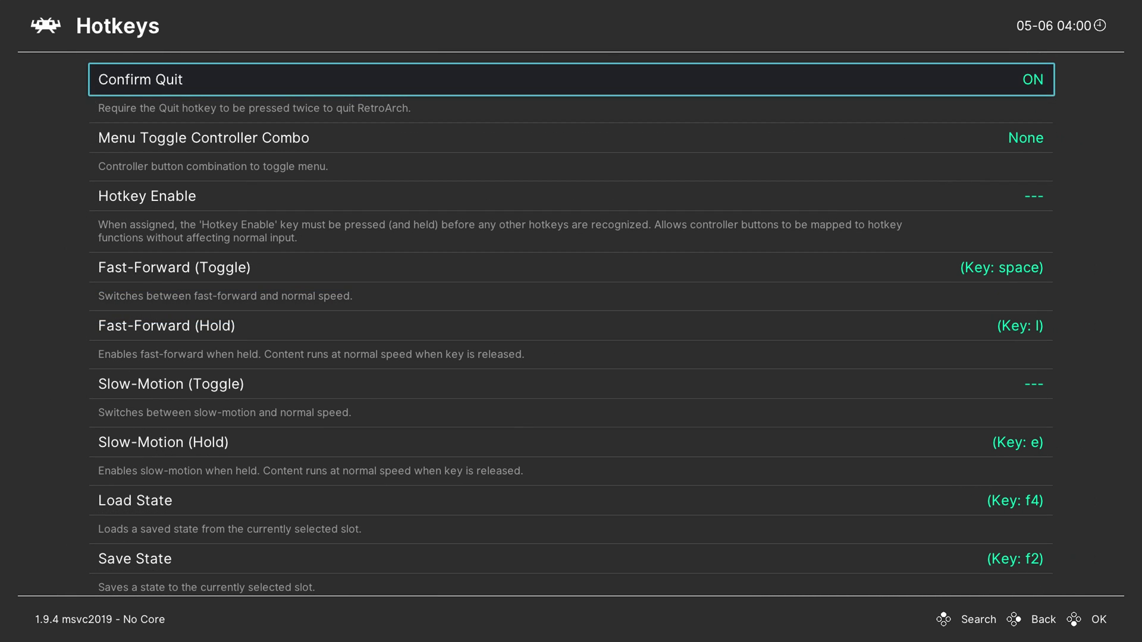
key(Down)
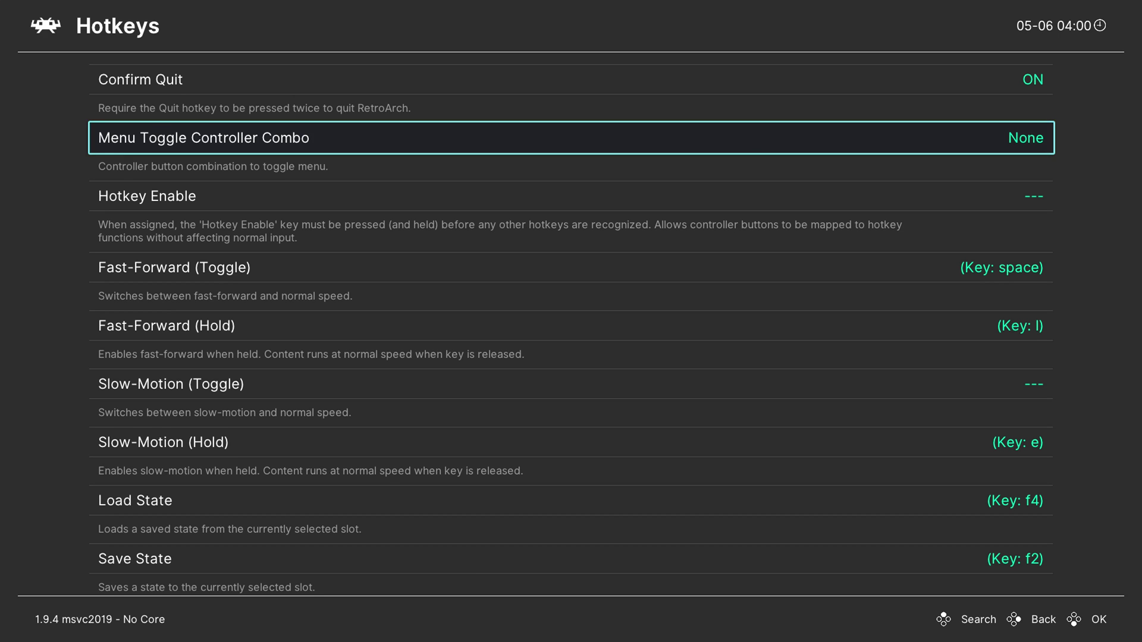
key(Return)
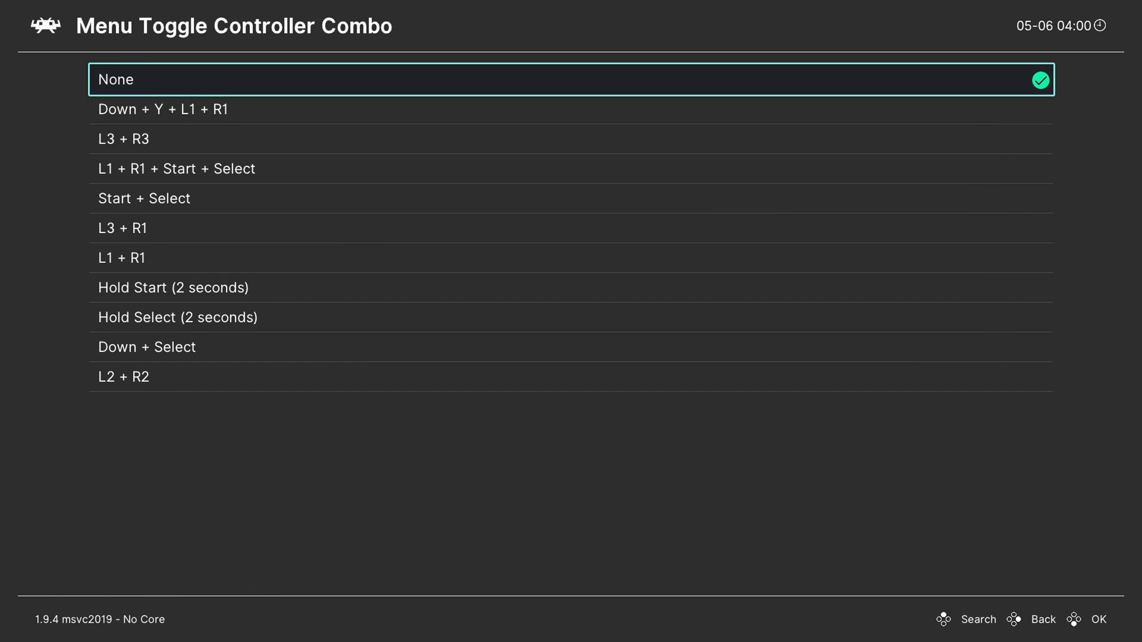
key(Up)
key(Up)
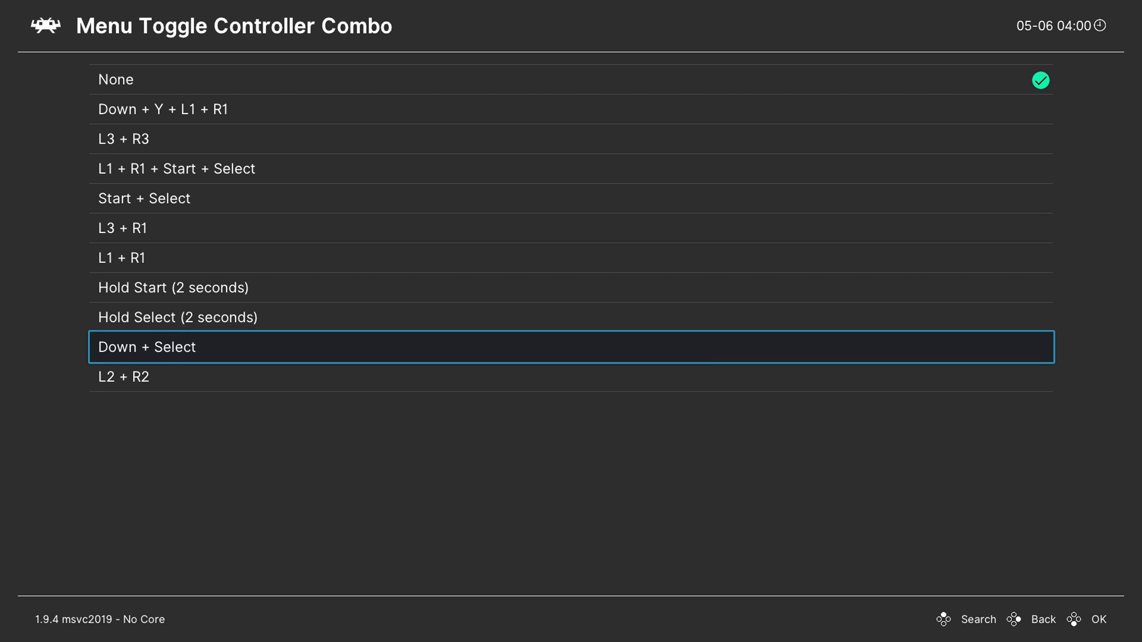
key(Up)
key(Up)
key(Down)
key(Down)
key(Return)
key(BackSpace)
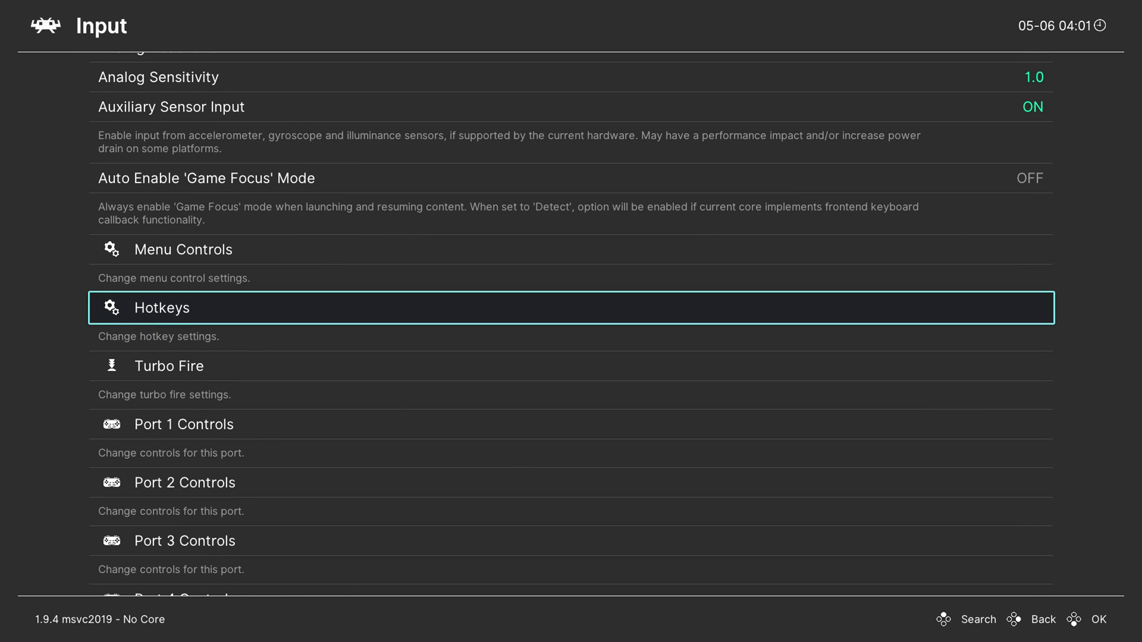
Step: Save the current configuration to retroarch.cfg via Main Menu > Configuration File
key(BackSpace)
key(Up)
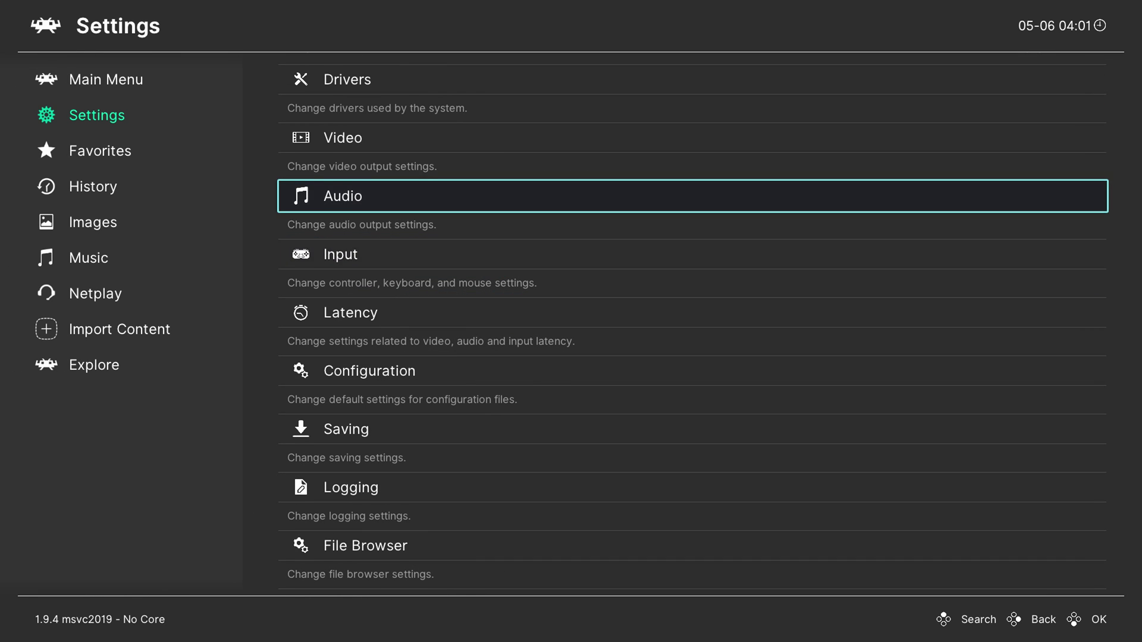
key(BackSpace)
key(Up)
key(Right)
key(Down)
key(Down)
key(Down)
key(Down)
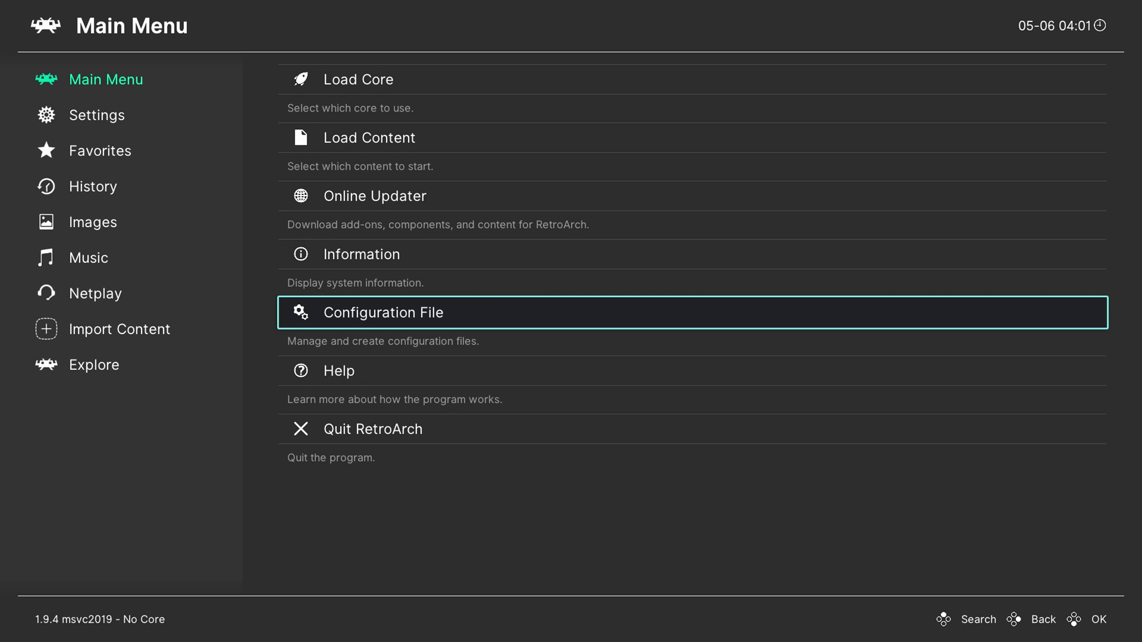
key(Return)
key(Down)
key(Down)
key(Down)
key(Up)
key(Return)
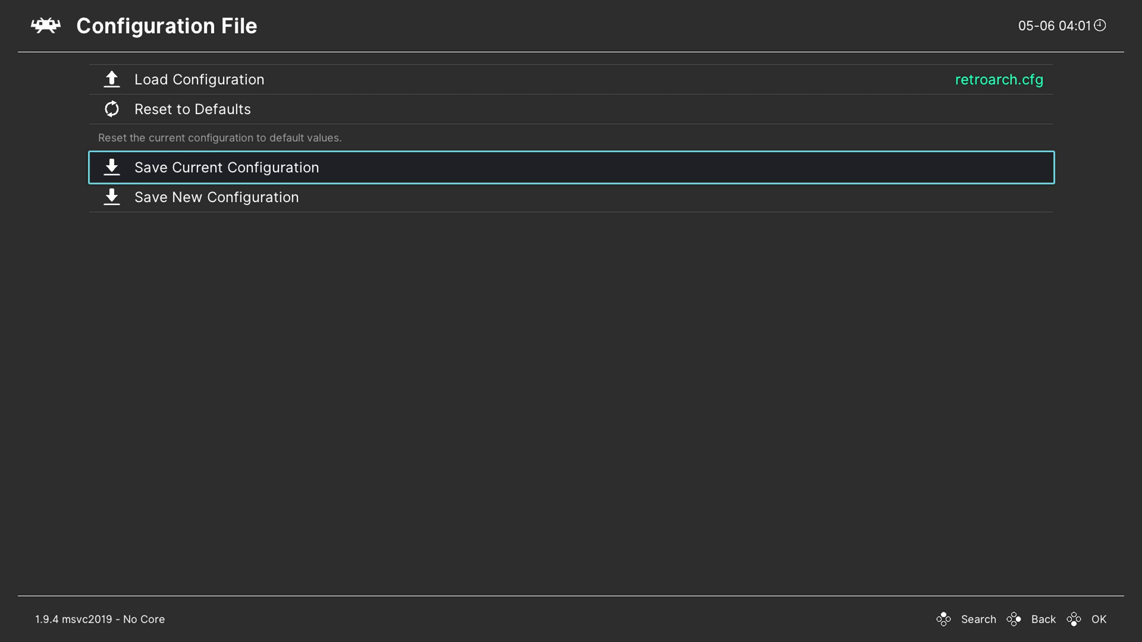
click(571, 109)
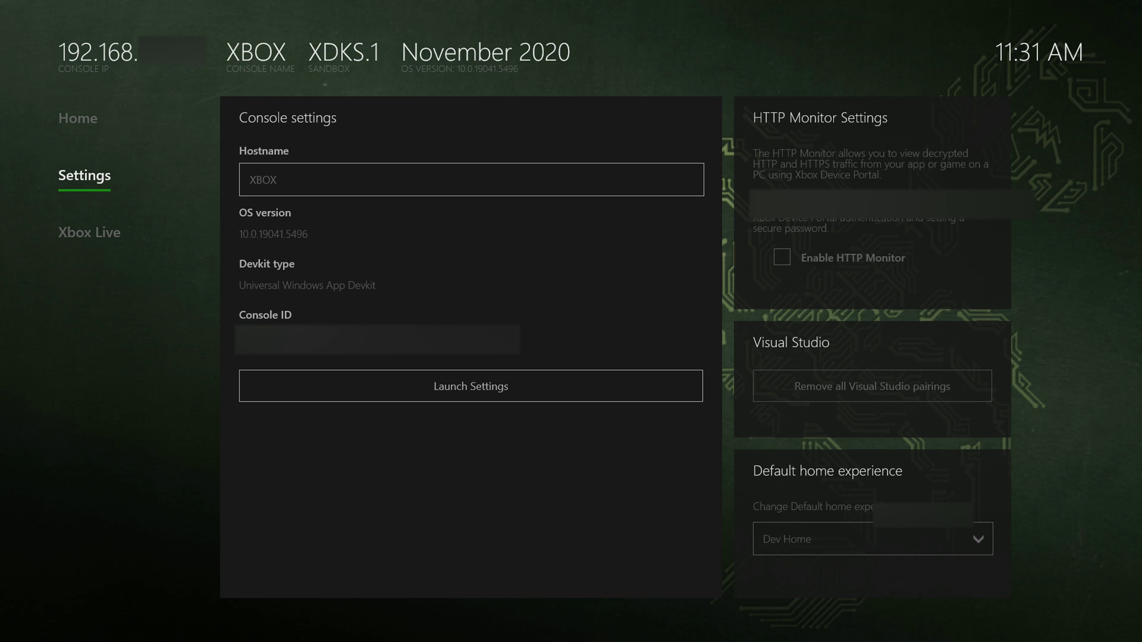
Step: Choose Leave Dev Mode from the Dev Home quick actions
key(Up)
key(Right)
key(Return)
key(Down)
key(Down)
key(Right)
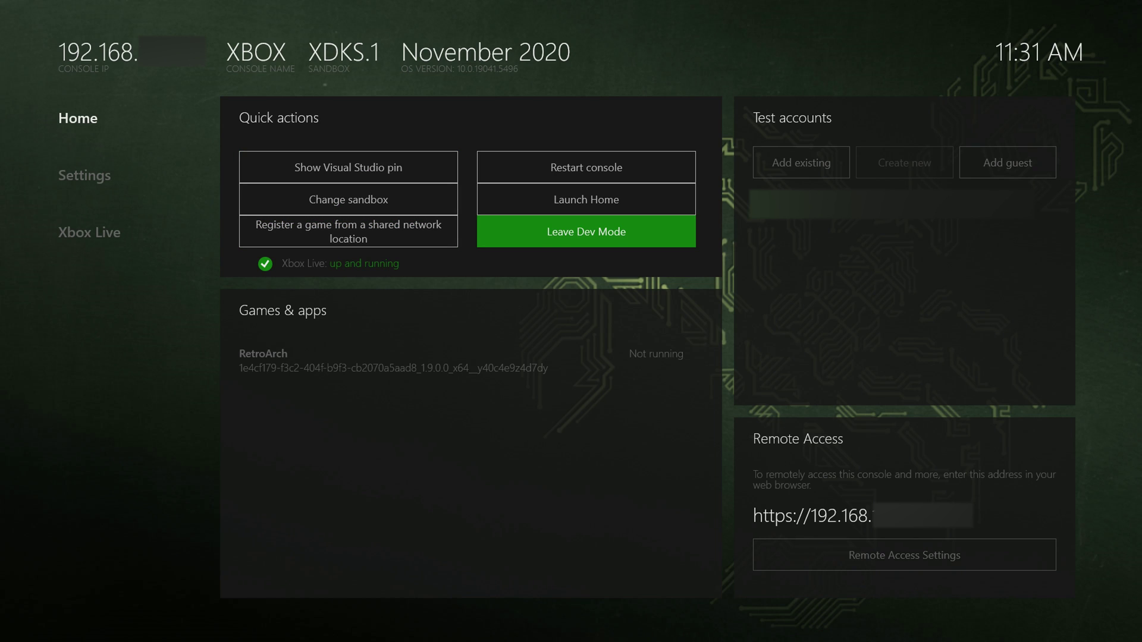
key(Return)
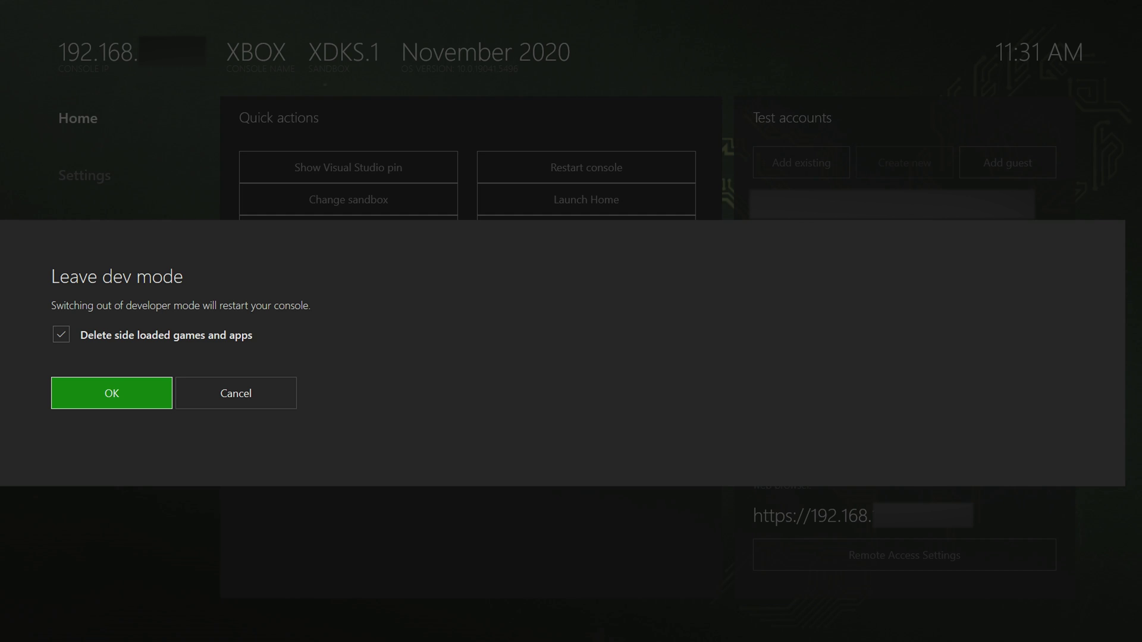
Step: Keep side-loaded games and apps, confirm leaving Dev Mode, and restart to Devkit Activation
key(Up)
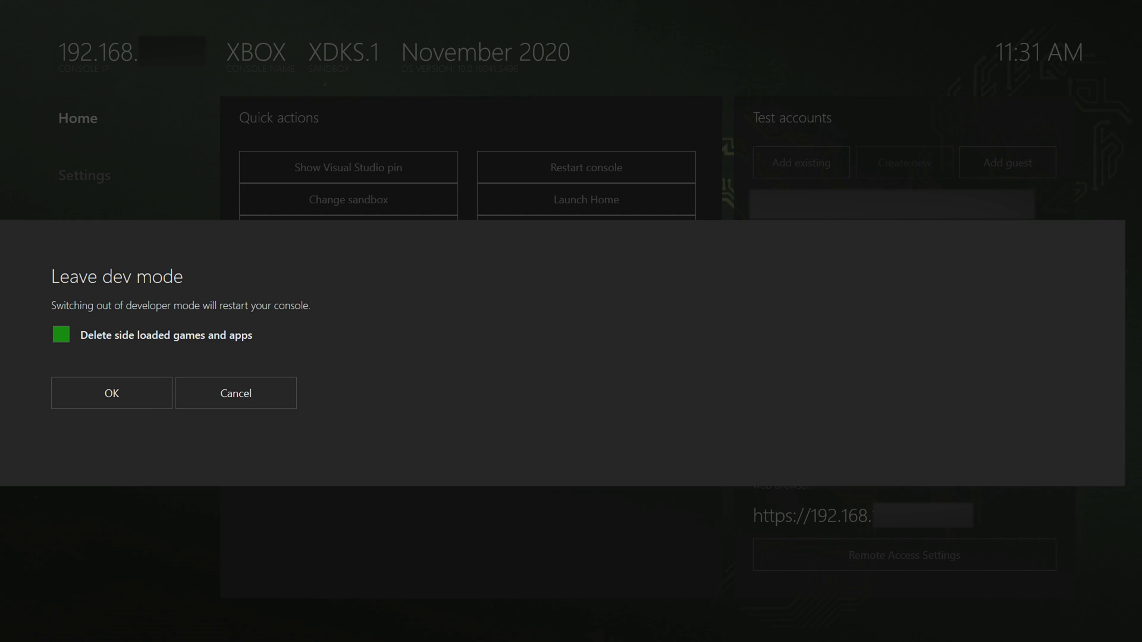
key(Down)
key(Up)
key(Down)
key(Right)
key(Left)
key(Up)
key(Down)
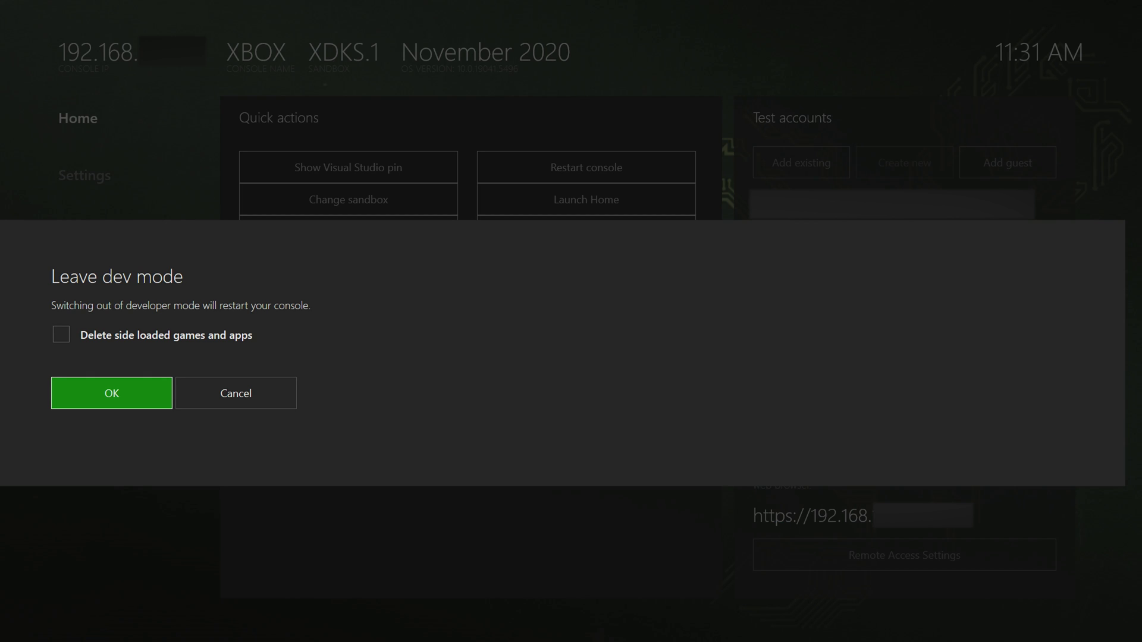
key(Return)
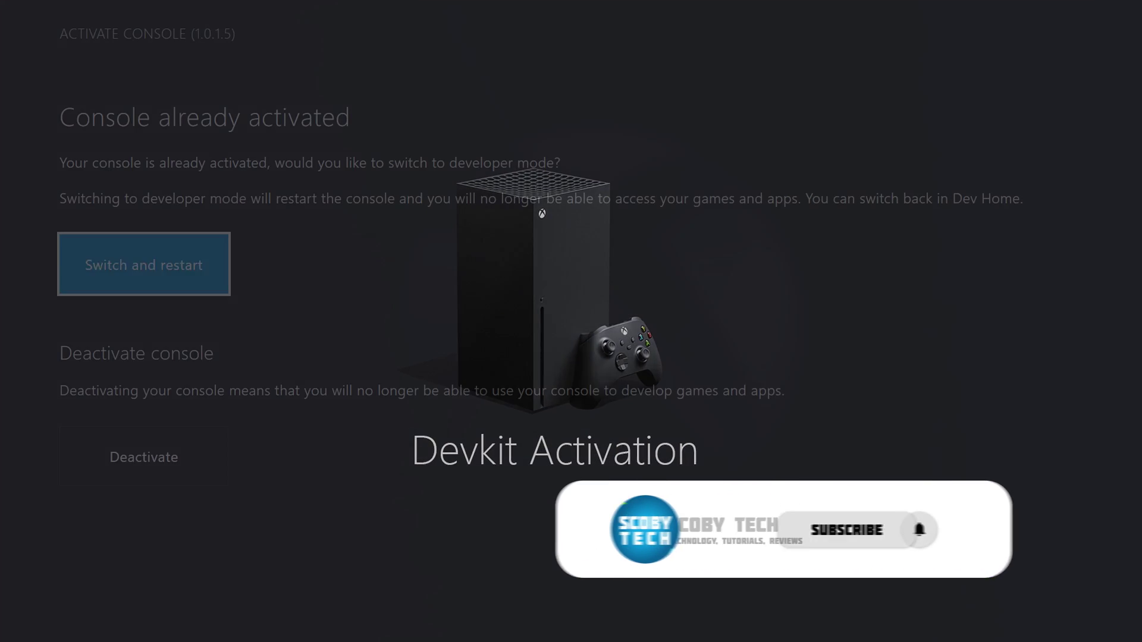
key(Down)
key(Up)
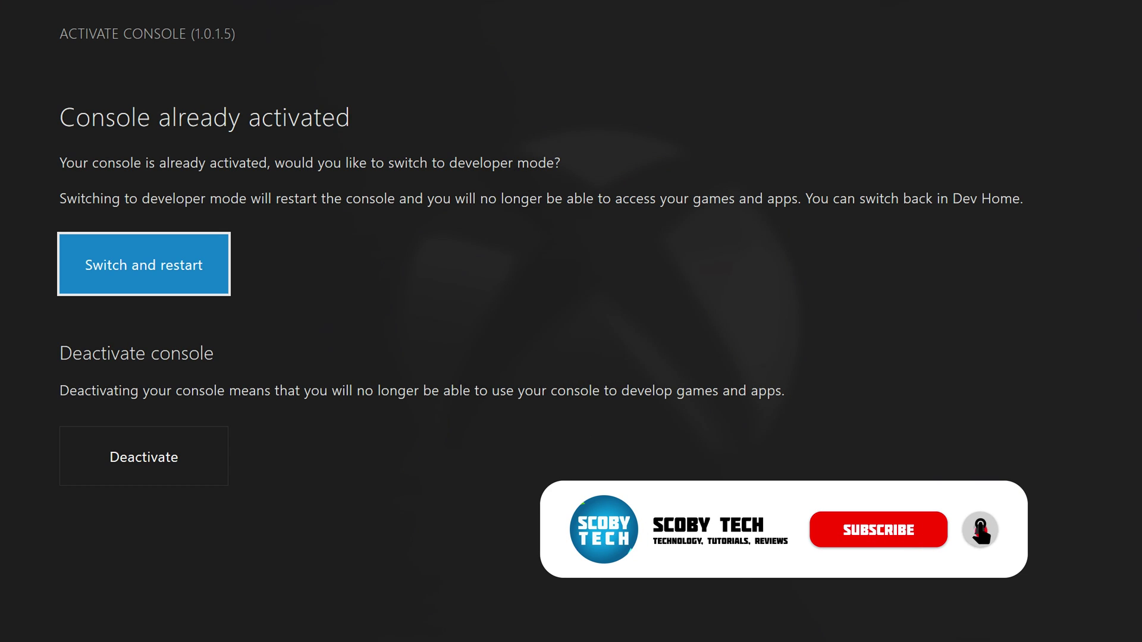